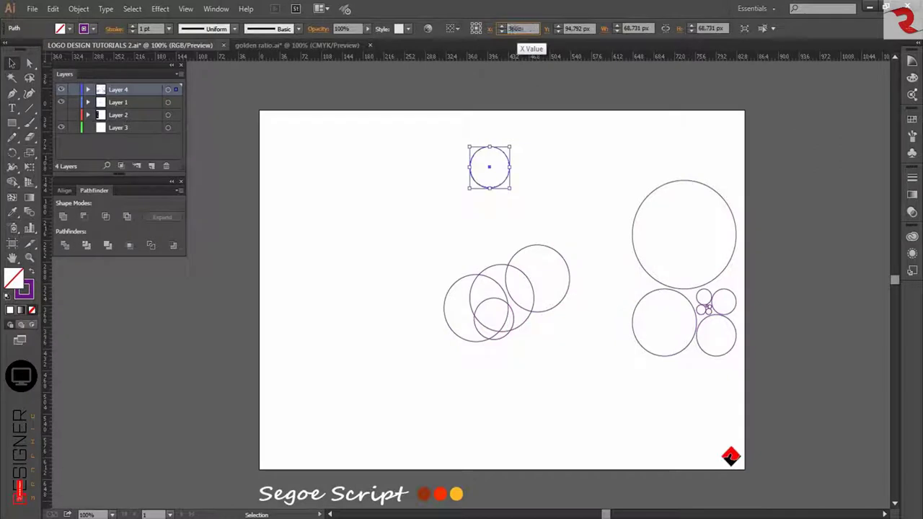
Finish positioning the 68.731 px circle copy at X 360.256 px and Y about 289 px
{"action": "key", "text": "Tab"}
{"action": "type", "text": "28"}
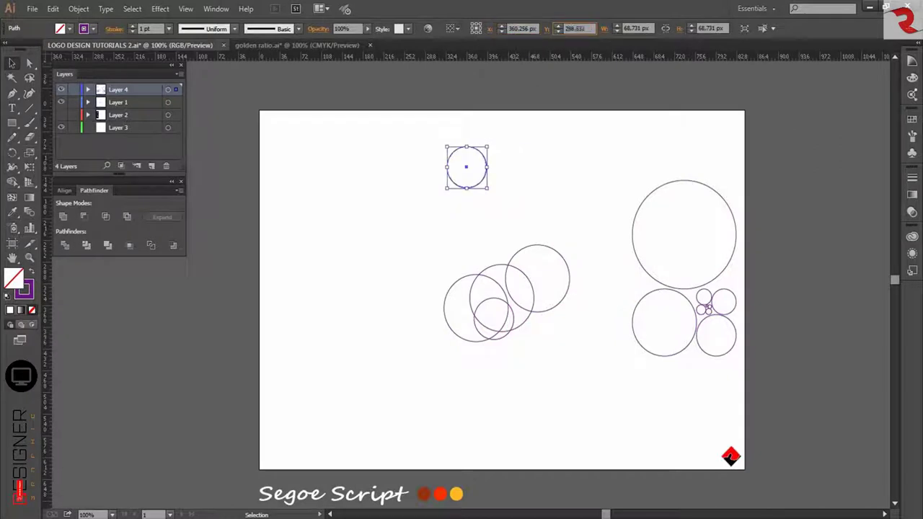
{"action": "key", "text": "Return"}
Copy the 68.731 px reference circle and place the copy at X 380.946 px, Y 288.307 px
{"action": "left_click_drag", "start_coordinate": [705, 353], "coordinate": [504, 156]}
{"action": "double_click", "coordinate": [519, 30]}
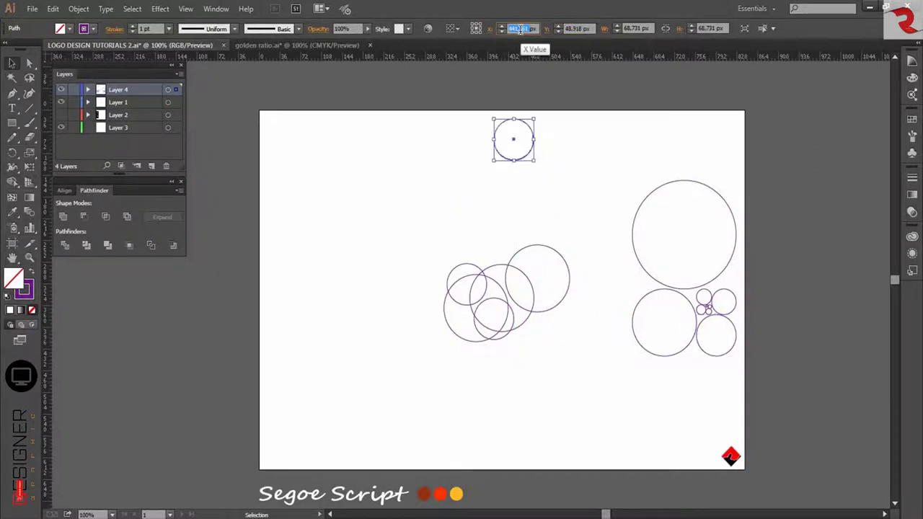
{"action": "type", "text": "380,946"}
{"action": "key", "text": "Tab"}
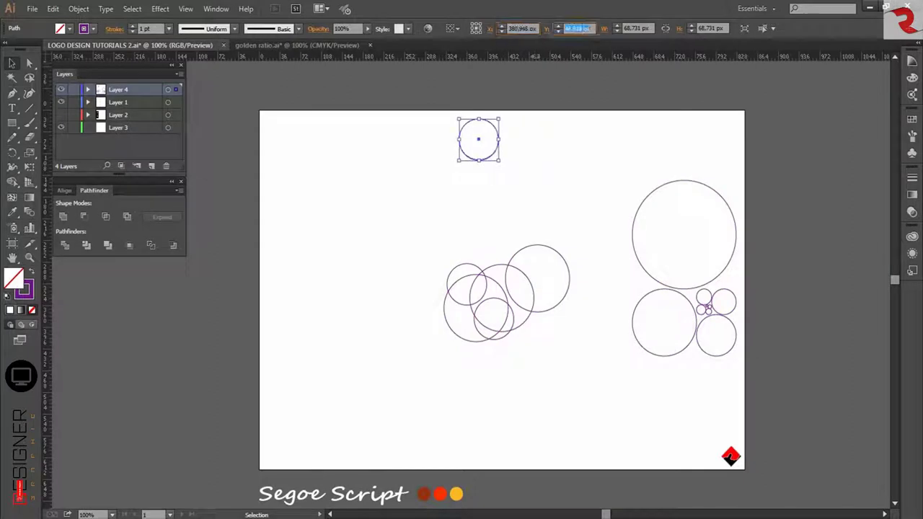
{"action": "type", "text": "288,307"}
{"action": "key", "text": "Return"}
{"action": "left_click_drag", "start_coordinate": [720, 374], "coordinate": [503, 171]}
{"action": "double_click", "coordinate": [516, 29]}
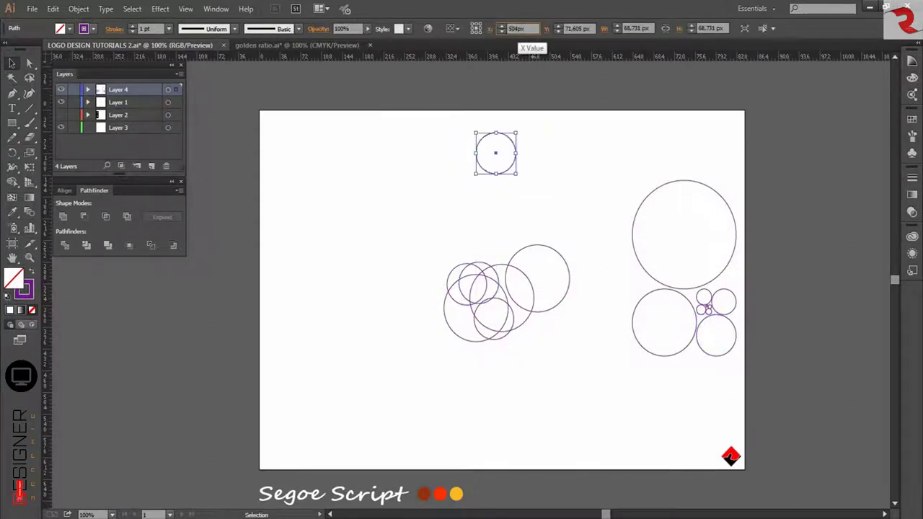
{"action": "type", "text": "504,06"}
{"action": "key", "text": "Tab"}
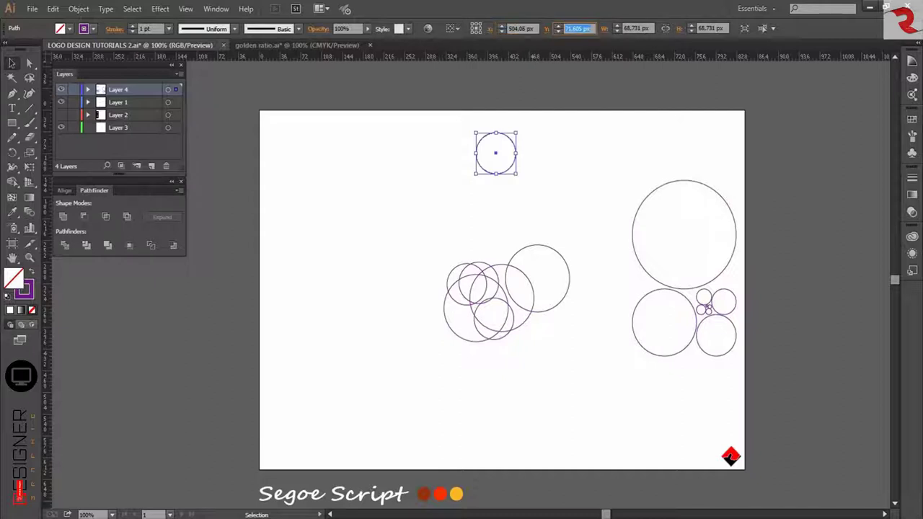
{"action": "type", "text": "68,731"}
{"action": "key", "text": "Return"}
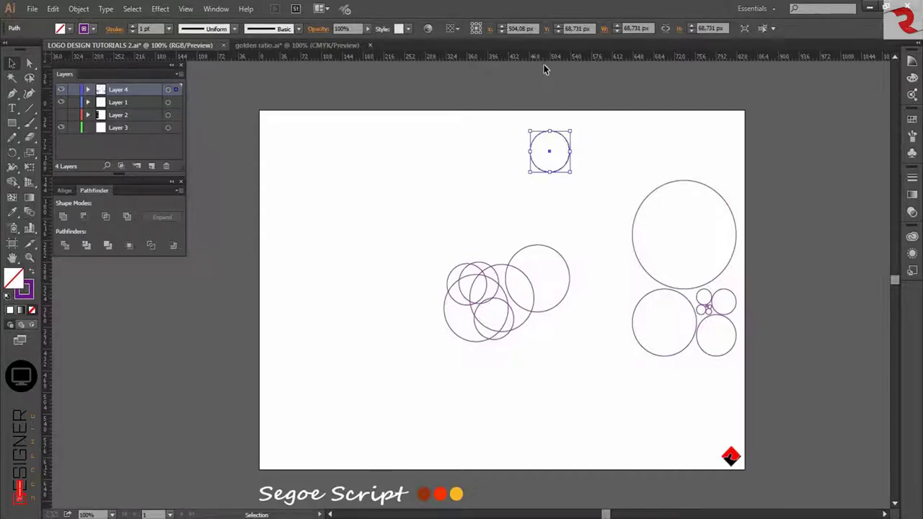
{"action": "key", "text": "Delete"}
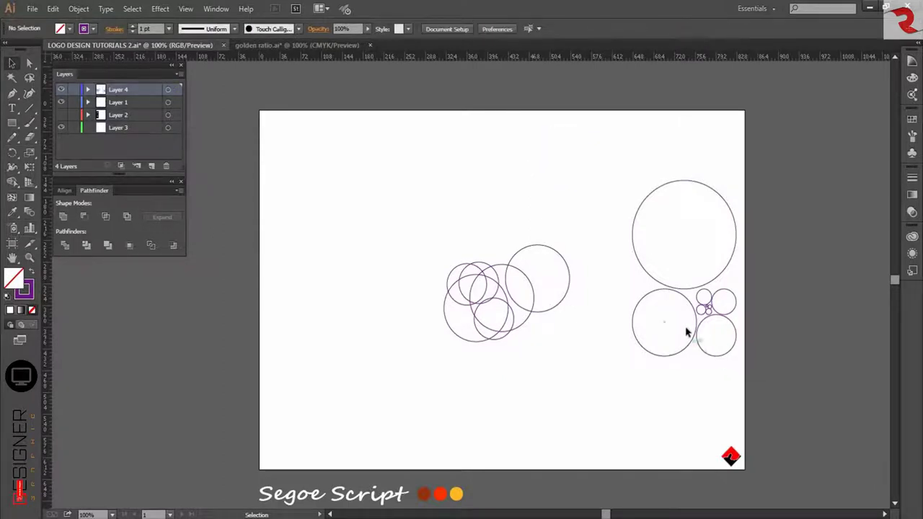
Copy the 42.478 px reference circle and place the copy at the cluster's lower left edge, with Y 377 px
{"action": "left_click_drag", "start_coordinate": [728, 314], "coordinate": [502, 156]}
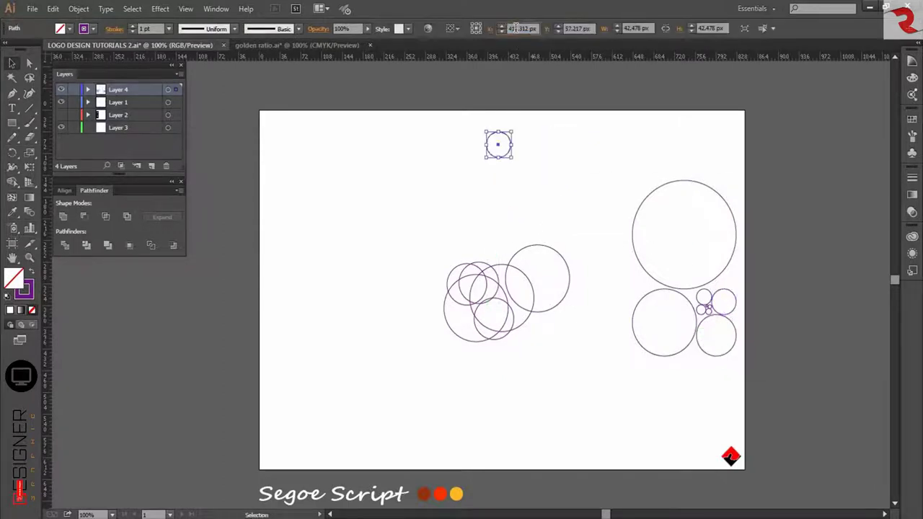
{"action": "left_click", "coordinate": [516, 28]}
{"action": "key", "text": "Tab"}
{"action": "type", "text": "377"}
{"action": "key", "text": "Return"}
Copy the 42.478 px reference circle again and place this copy at X 417.84 px, Y 337.715 px
{"action": "left_click", "coordinate": [730, 313]}
{"action": "left_click_drag", "start_coordinate": [731, 313], "coordinate": [519, 180]}
{"action": "left_click", "coordinate": [514, 29]}
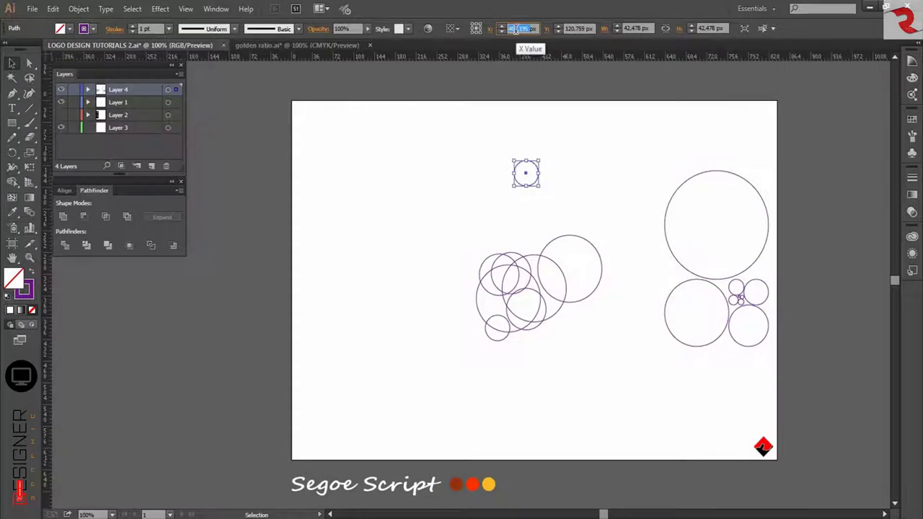
{"action": "type", "text": "417,84"}
{"action": "key", "text": "Tab"}
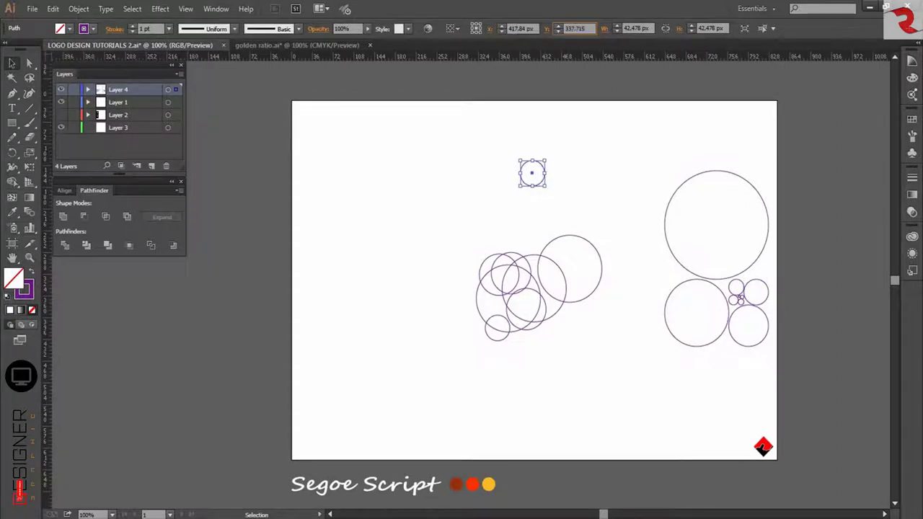
{"action": "type", "text": "337,715"}
{"action": "key", "text": "Return"}
Add another copy of the 42.478 px reference circle at X 423.685 px, Y 326.185 px
{"action": "left_click_drag", "start_coordinate": [753, 303], "coordinate": [517, 155]}
{"action": "double_click", "coordinate": [519, 28]}
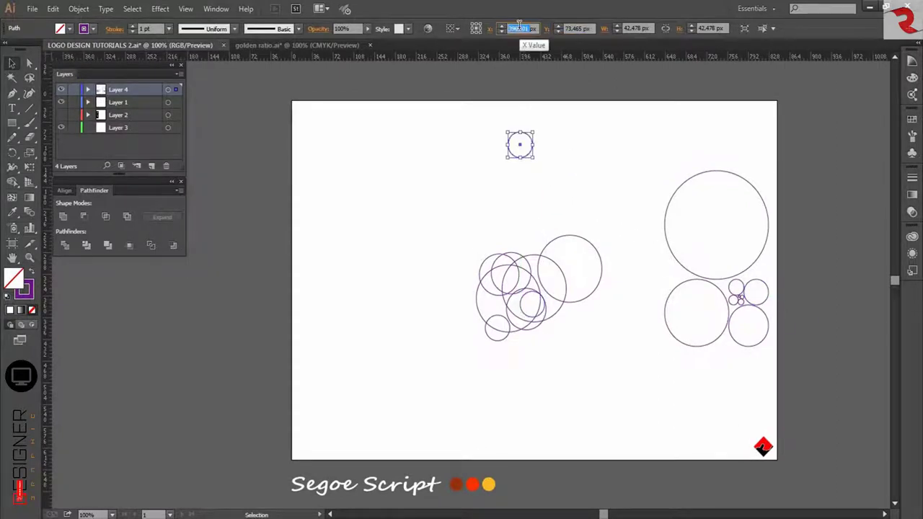
{"action": "type", "text": "423,685"}
{"action": "key", "text": "Tab"}
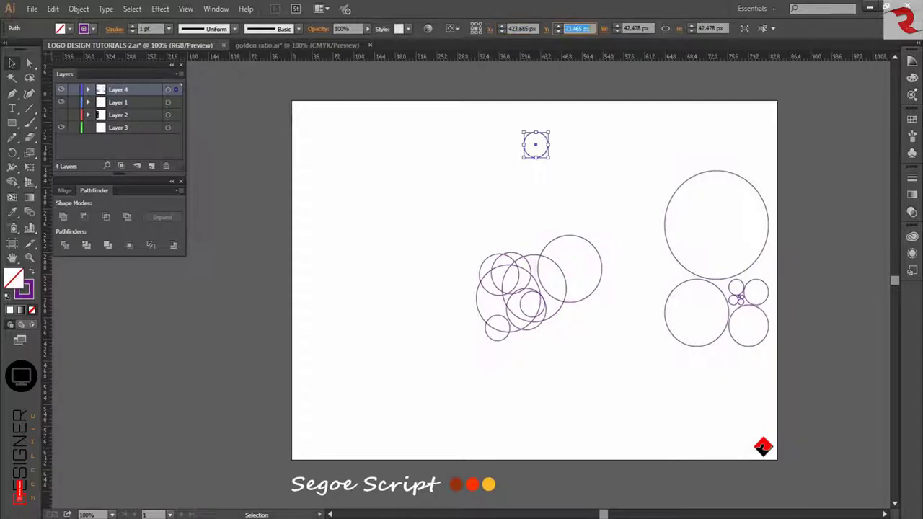
{"action": "type", "text": "326,185"}
{"action": "key", "text": "Return"}
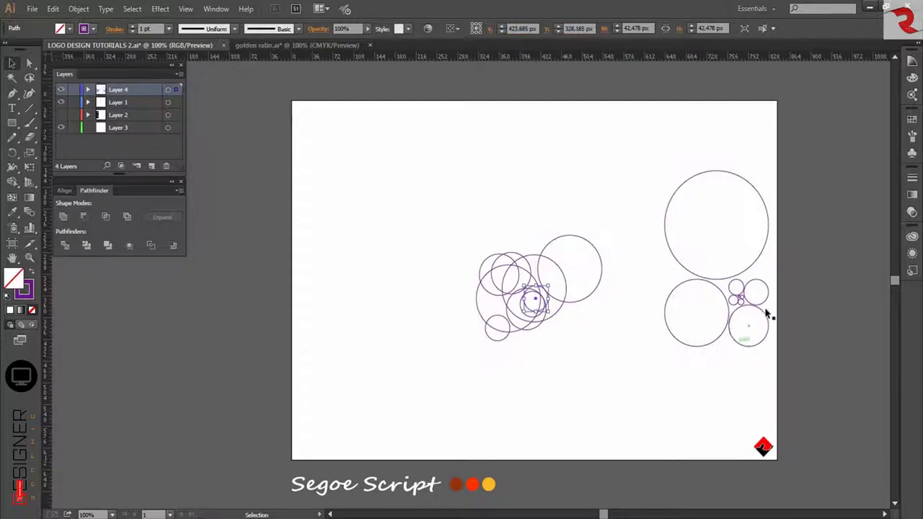
Duplicate the 42.478 px circle just placed in the cluster and position the copy at X 341.613 px, Y 265.6 px
{"action": "left_click_drag", "start_coordinate": [548, 300], "coordinate": [534, 151]}
{"action": "left_click", "coordinate": [522, 29]}
{"action": "type", "text": "341"}
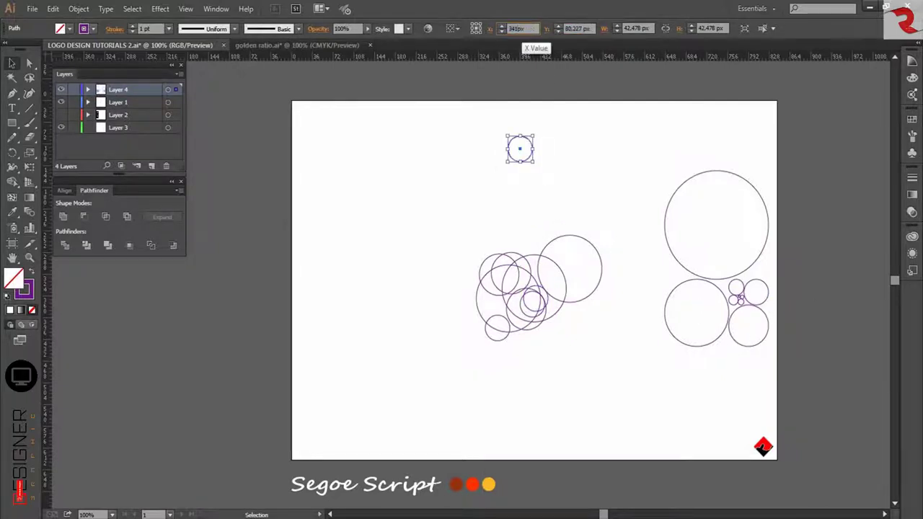
{"action": "type", "text": ",113"}
{"action": "key", "text": "Tab"}
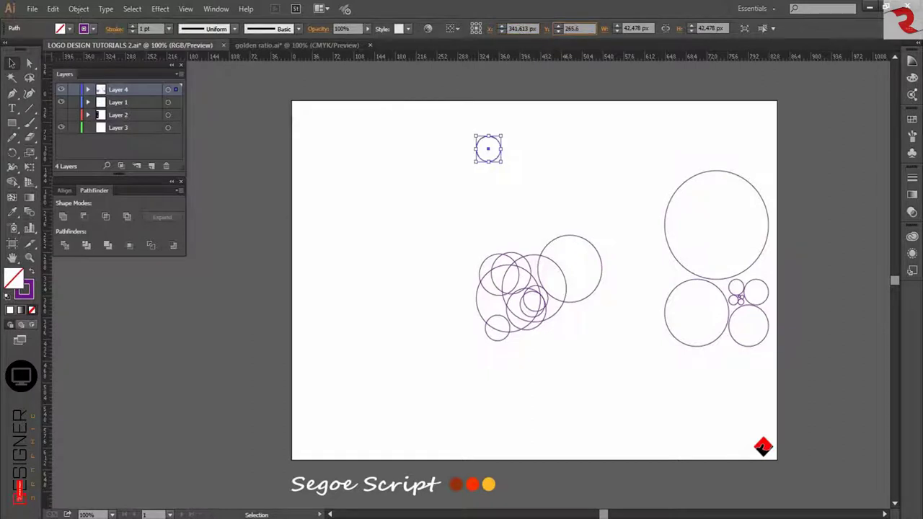
{"action": "type", "text": "265,6"}
{"action": "key", "text": "Return"}
Duplicate the 42.478 px circle at the cluster's upper left and position the copy at X 341.613 px, Y 244.446 px
{"action": "left_click_drag", "start_coordinate": [488, 262], "coordinate": [526, 177]}
{"action": "left_click", "coordinate": [518, 29]}
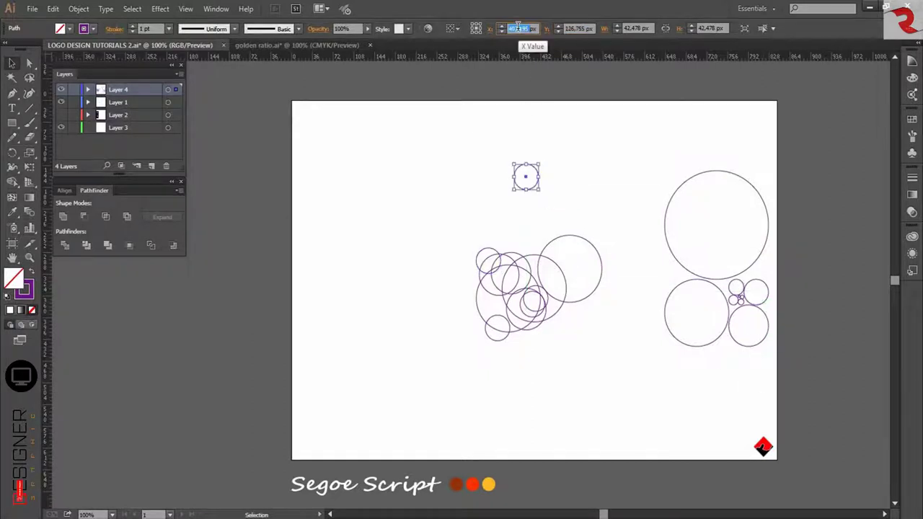
{"action": "type", "text": "341"}
{"action": "key", "text": "Tab"}
{"action": "type", "text": "244,446"}
{"action": "key", "text": "Return"}
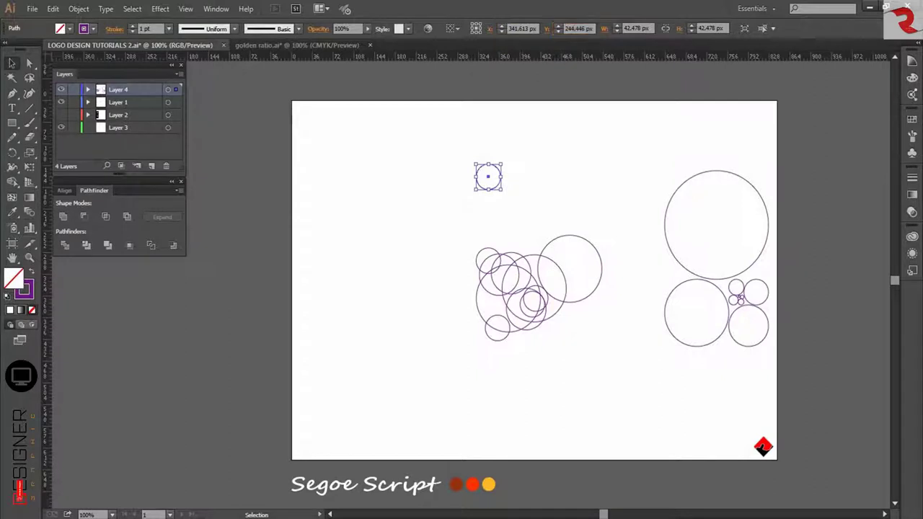
Copy the 42.478 px reference circle and place it at X 365.759 px, Y about 244 px
{"action": "left_click_drag", "start_coordinate": [767, 294], "coordinate": [540, 177]}
{"action": "left_click", "coordinate": [518, 28]}
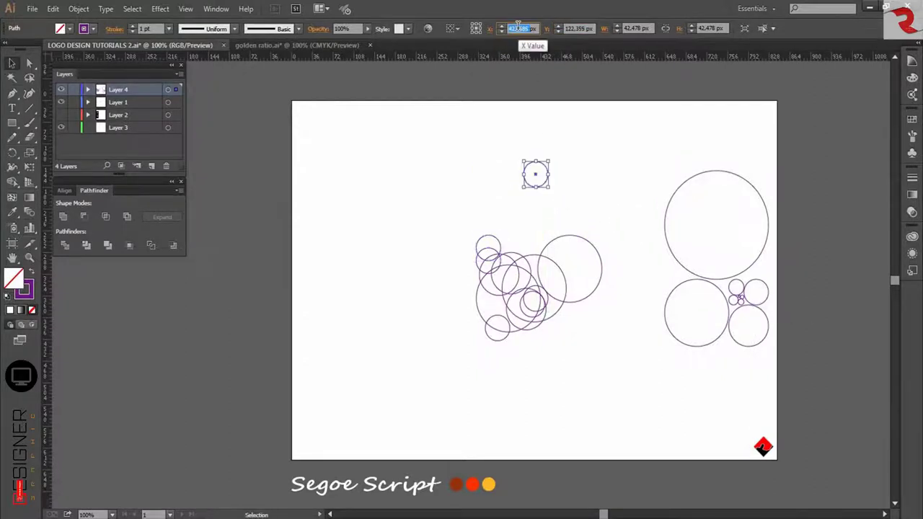
{"action": "type", "text": "365,759"}
{"action": "key", "text": "Tab"}
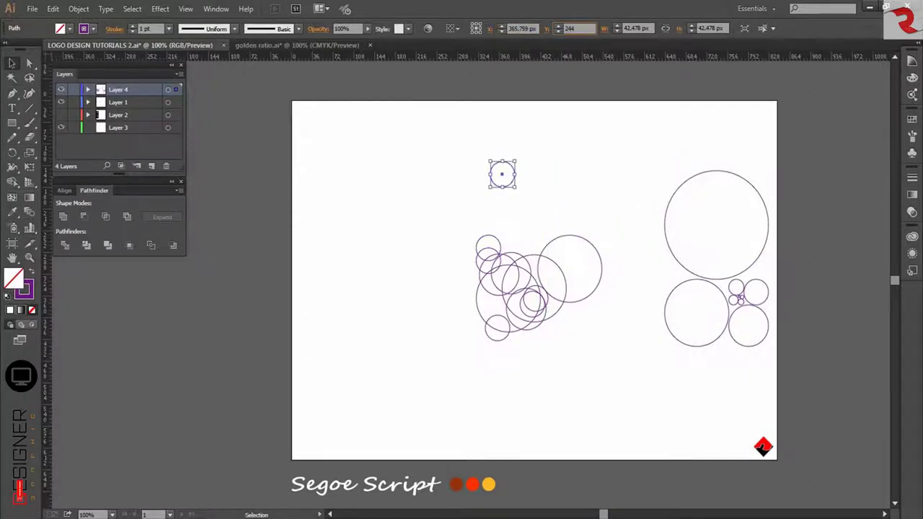
{"action": "key", "text": "Return"}
Copy the 26.251 px reference circle and place the copy at X 368.569 px, Y 286.924 px
{"action": "left_click_drag", "start_coordinate": [741, 282], "coordinate": [553, 177]}
{"action": "double_click", "coordinate": [517, 28]}
{"action": "type", "text": "3"}
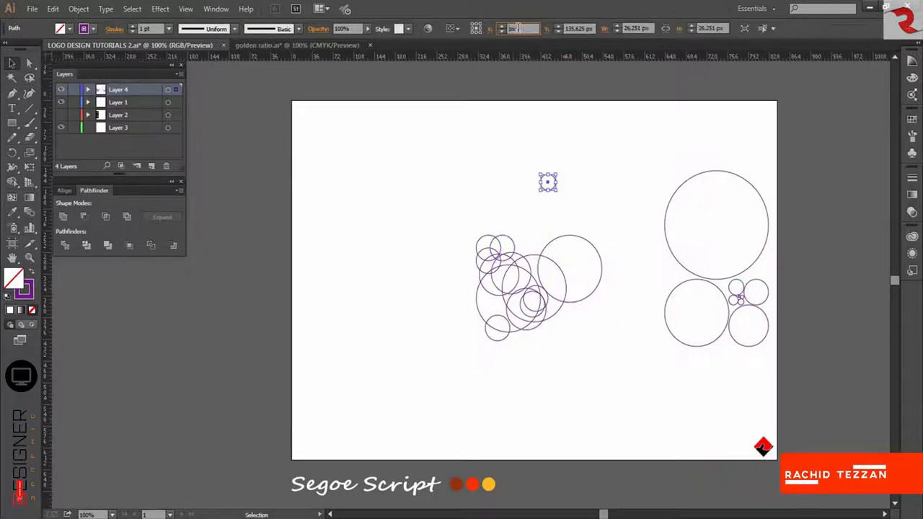
{"action": "type", "text": "68,569"}
{"action": "key", "text": "Tab"}
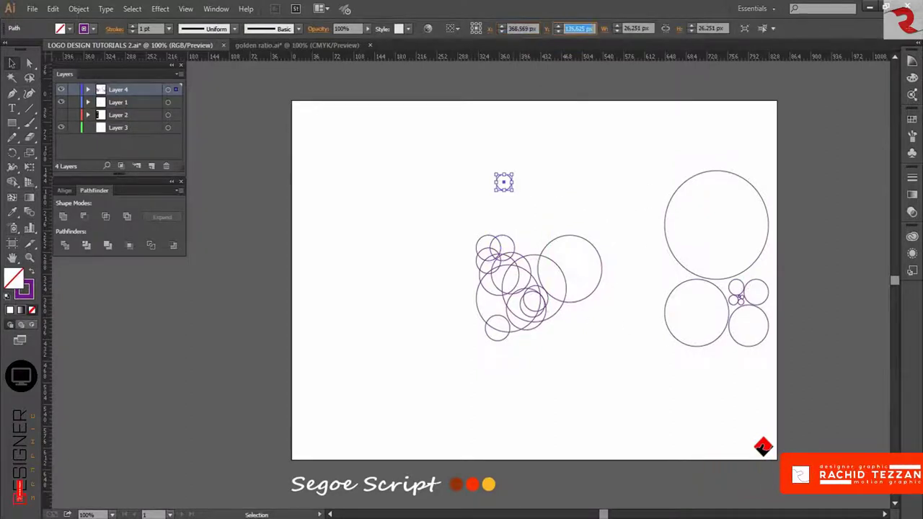
{"action": "type", "text": "286.924"}
{"action": "key", "text": "Return"}
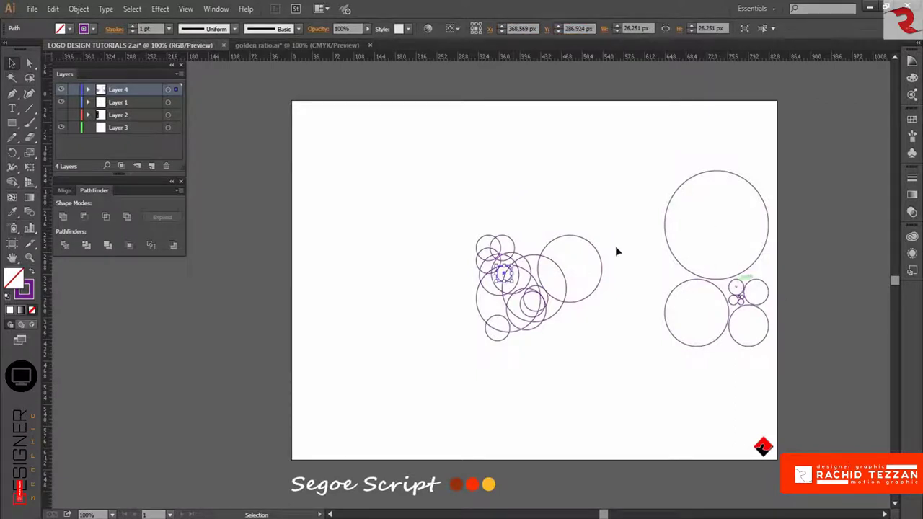
Duplicate the 26.251 px reference circle into the empty area above the cluster
{"action": "left_click_drag", "start_coordinate": [741, 281], "coordinate": [537, 157]}
{"action": "double_click", "coordinate": [572, 30]}
{"action": "type", "text": "358"}
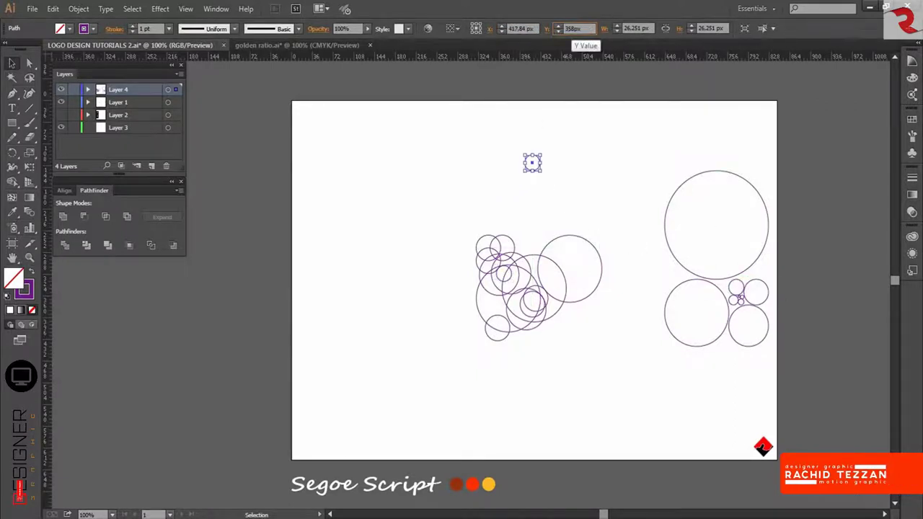
{"action": "type", "text": ".07"}
{"action": "key", "text": "Tab"}
{"action": "type", "text": "28"}
{"action": "key", "text": "Return"}
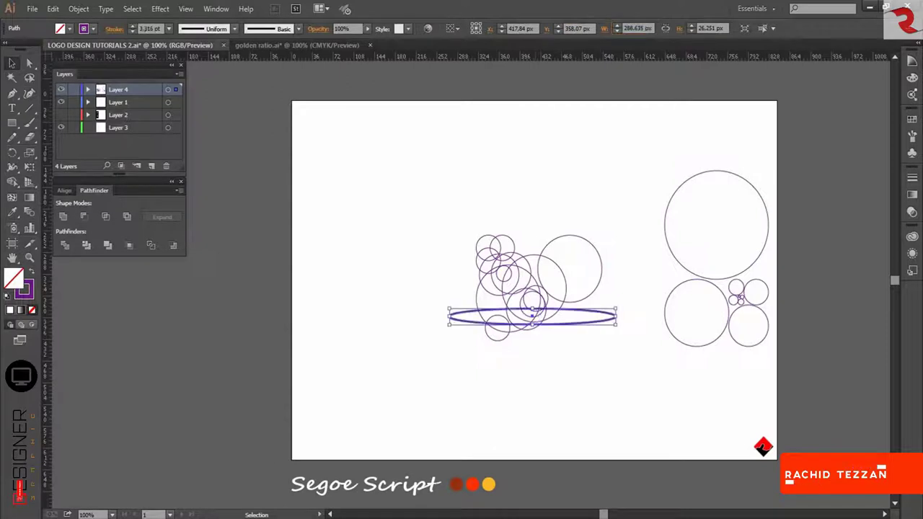
{"action": "key", "text": "ctrl+z"}
Set the selected 26.251 px circle's position to X 358.07 px, Y 288.635 px
{"action": "double_click", "coordinate": [517, 27]}
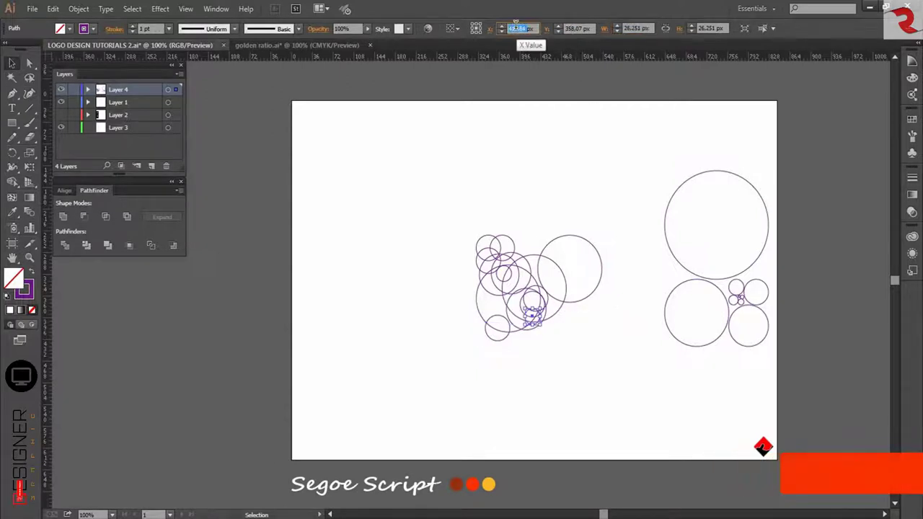
{"action": "type", "text": "3358.07"}
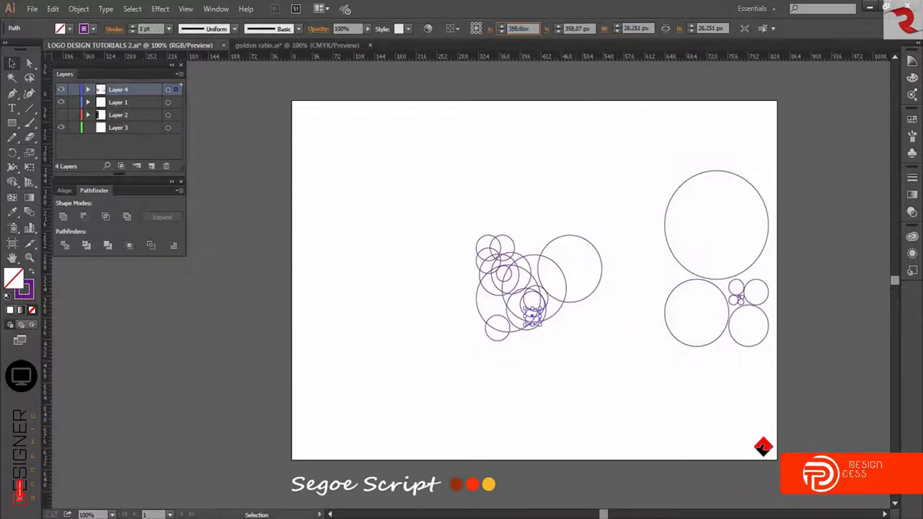
{"action": "key", "text": "Tab"}
{"action": "type", "text": "288.635"}
{"action": "key", "text": "Return"}
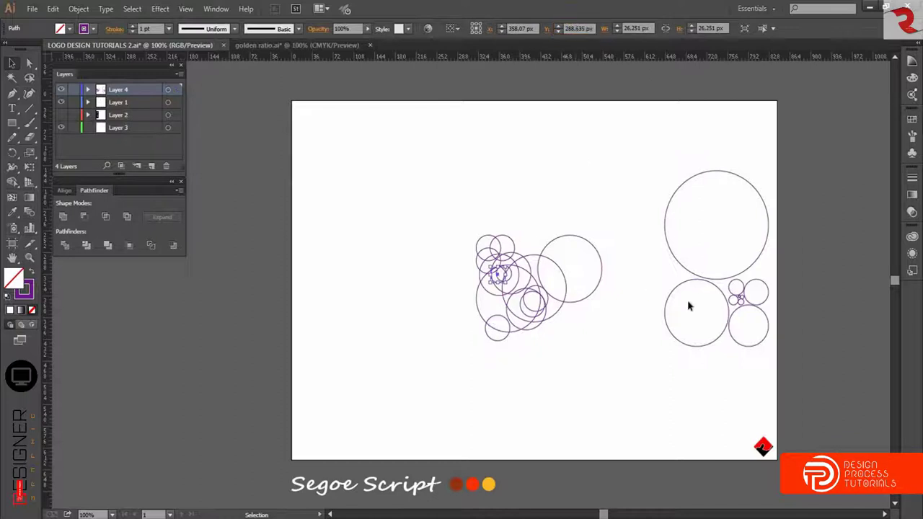
Copy the 16.225 px reference circle and place the copy at X 347.507 px, Y 312.484 px
{"action": "left_click", "coordinate": [688, 302]}
{"action": "left_click_drag", "start_coordinate": [743, 330], "coordinate": [530, 166]}
{"action": "left_click", "coordinate": [514, 28]}
{"action": "type", "text": "347.507"}
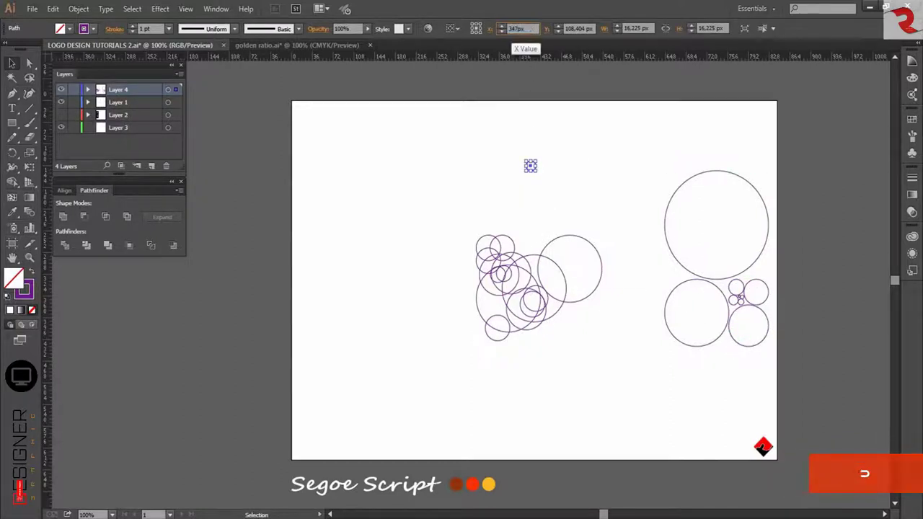
{"action": "key", "text": "Tab"}
{"action": "type", "text": "312,484"}
{"action": "key", "text": "Return"}
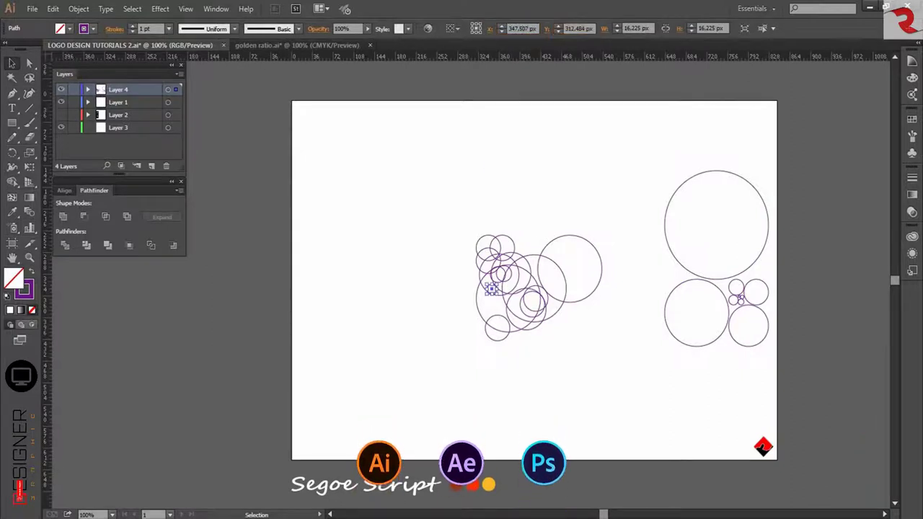
Copy the 16.225 px reference circle again and place this copy at X 344.52 px, Y 304.527 px
{"action": "left_click_drag", "start_coordinate": [739, 298], "coordinate": [536, 177]}
{"action": "left_click", "coordinate": [511, 28]}
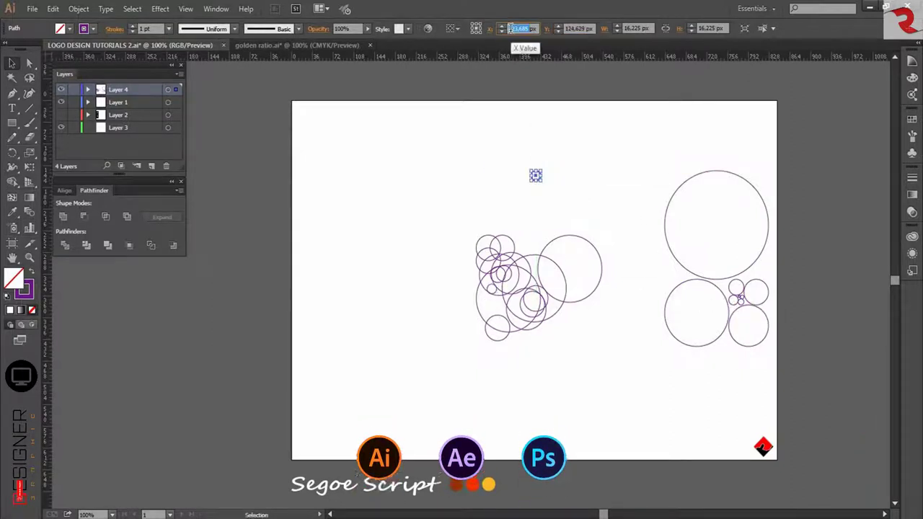
{"action": "type", "text": "344,52"}
{"action": "key", "text": "Tab"}
{"action": "type", "text": "312"}
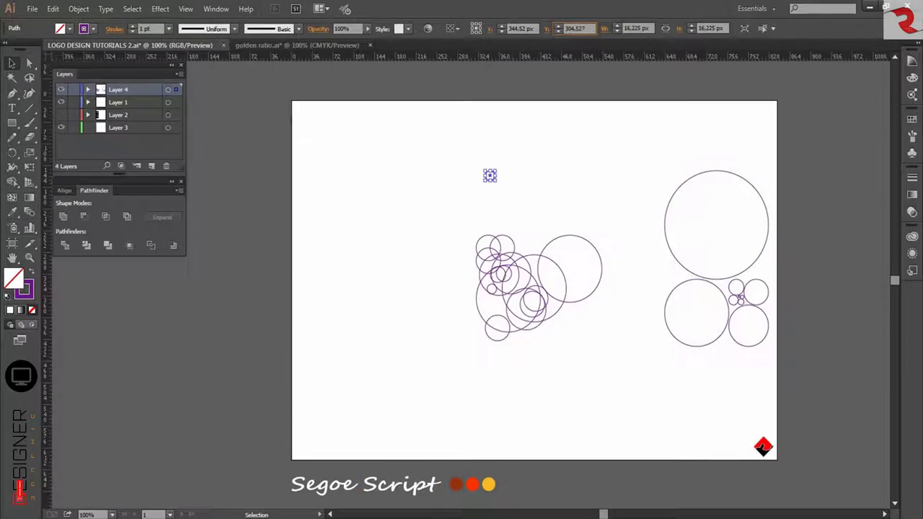
{"action": "type", "text": ",527"}
{"action": "key", "text": "Return"}
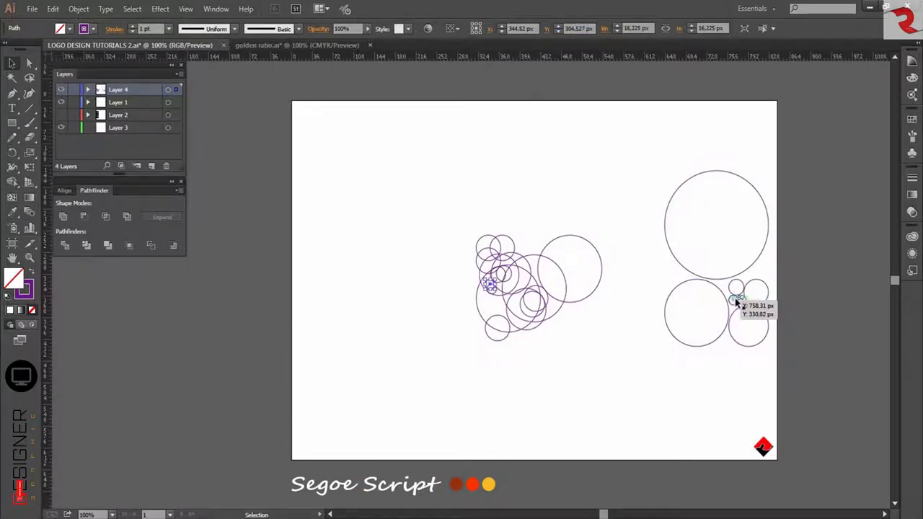
Duplicate the smallest 3.83 px reference circle into the empty area above the cluster
{"action": "scroll", "coordinate": [746, 299], "scroll_direction": "up", "scroll_amount": 5}
{"action": "left_click_drag", "start_coordinate": [707, 282], "coordinate": [264, 184]}
{"action": "scroll", "coordinate": [480, 289], "scroll_direction": "down", "scroll_amount": 6}
{"action": "scroll", "coordinate": [481, 297], "scroll_direction": "left", "scroll_amount": 2}
{"action": "left_click", "coordinate": [478, 306]}
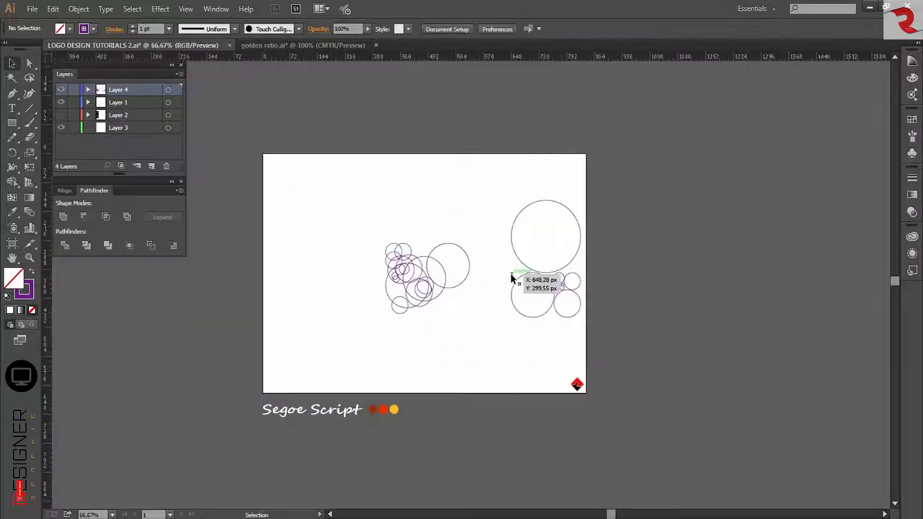
Set the 3.83 px circle copy to X 374.85 px and move it down to the cluster's lower edge by its Y value
{"action": "scroll", "coordinate": [513, 277], "scroll_direction": "up", "scroll_amount": 2}
{"action": "scroll", "coordinate": [514, 277], "scroll_direction": "left", "scroll_amount": 3}
{"action": "left_click", "coordinate": [414, 164]}
{"action": "left_click", "coordinate": [513, 28]}
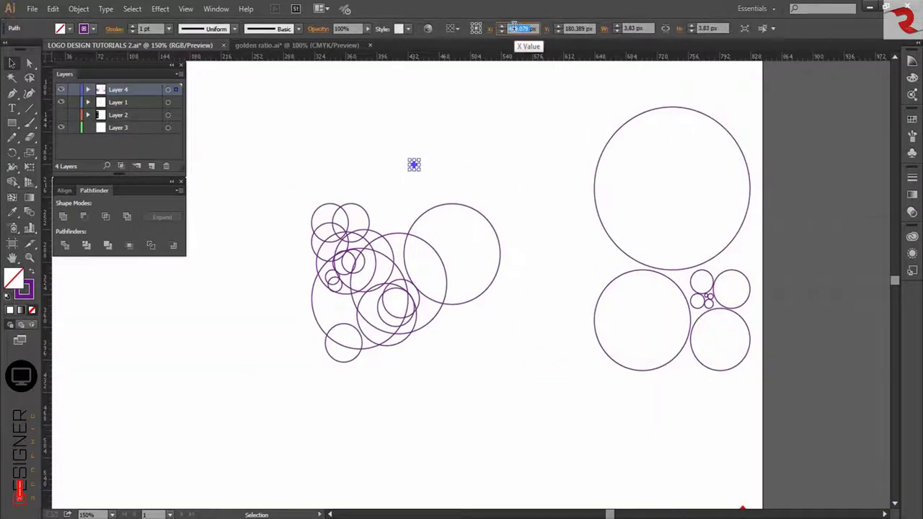
{"action": "type", "text": "311.85"}
{"action": "key", "text": "Tab"}
{"action": "type", "text": "385"}
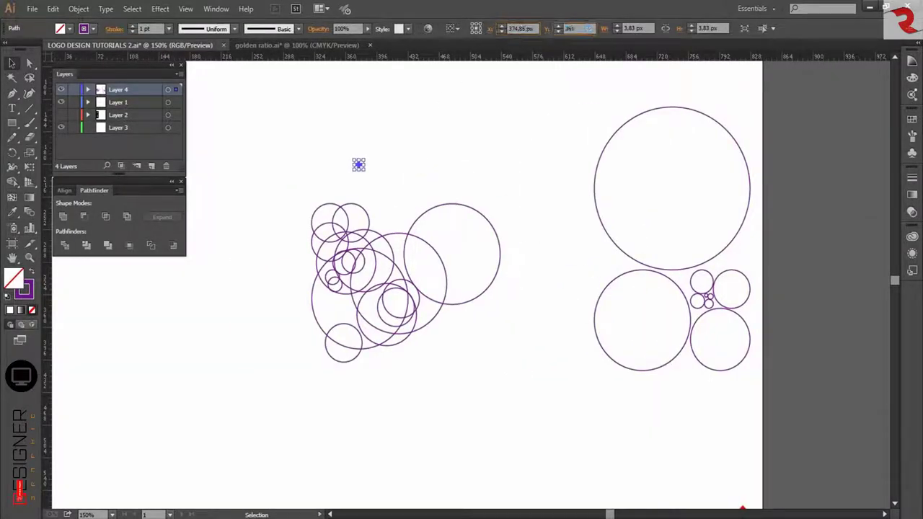
{"action": "type", "text": ".85"}
{"action": "key", "text": "Return"}
{"action": "left_click", "coordinate": [526, 366]}
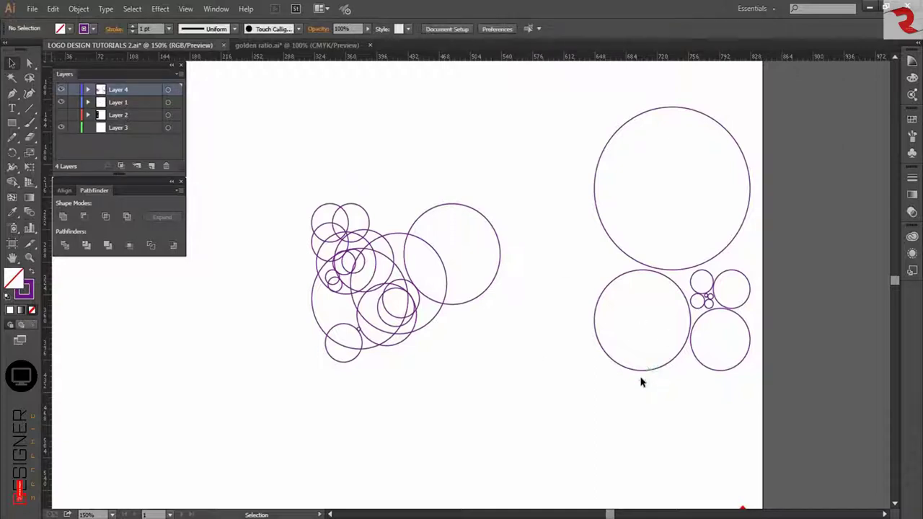
Copy the 68.731 px reference circle and set the copy's position to X 504.08 px, Y 68.731 px
{"action": "left_click_drag", "start_coordinate": [703, 365], "coordinate": [390, 154]}
{"action": "left_click", "coordinate": [512, 28]}
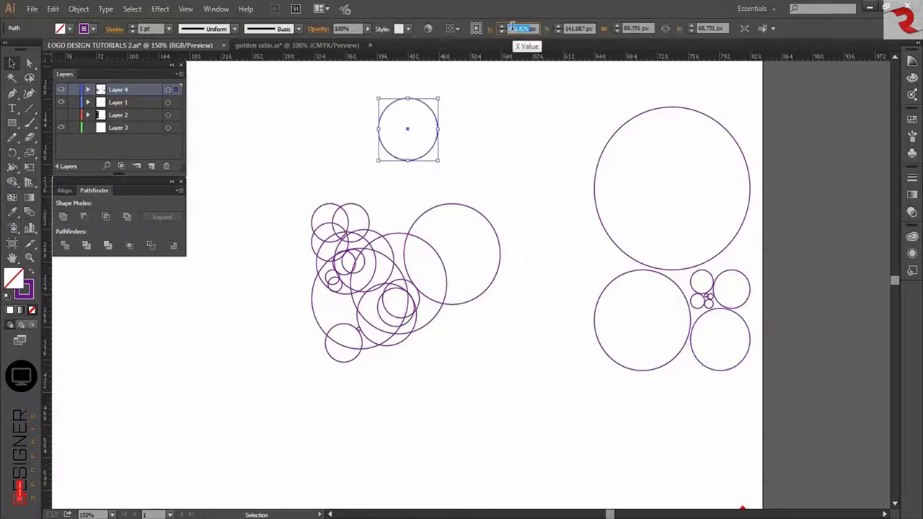
{"action": "type", "text": "504.06"}
{"action": "key", "text": "Tab"}
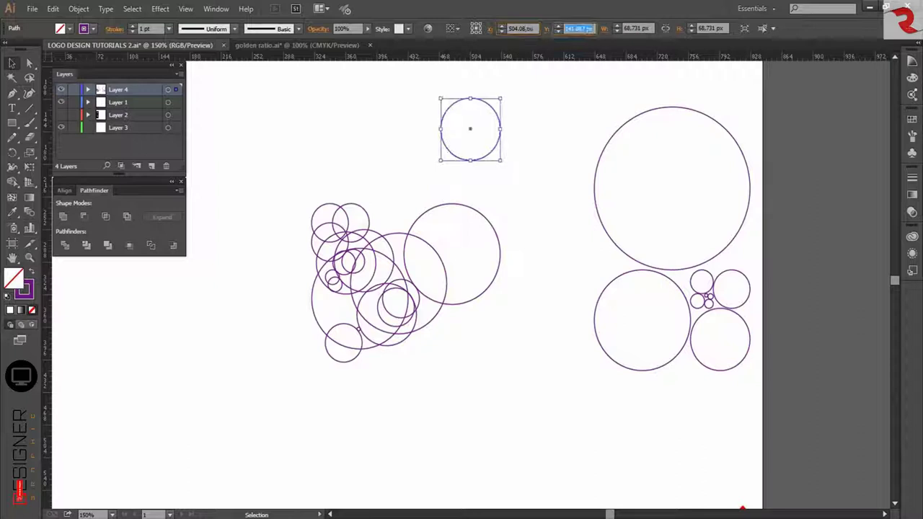
{"action": "type", "text": "68.731"}
{"action": "key", "text": "Return"}
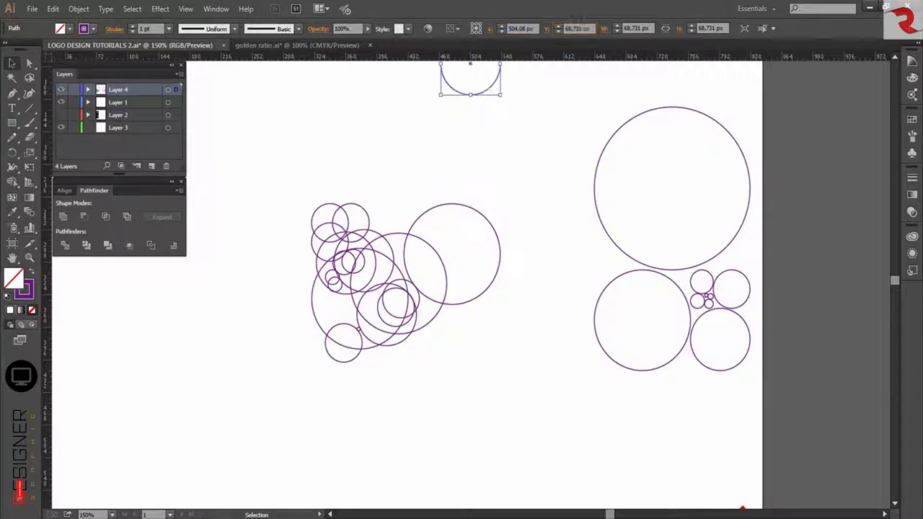
{"action": "left_click", "coordinate": [550, 289]}
{"action": "scroll", "coordinate": [549, 289], "scroll_direction": "up", "scroll_amount": 5}
{"action": "scroll", "coordinate": [549, 289], "scroll_direction": "down", "scroll_amount": 3}
{"action": "scroll", "coordinate": [549, 289], "scroll_direction": "left", "scroll_amount": 8}
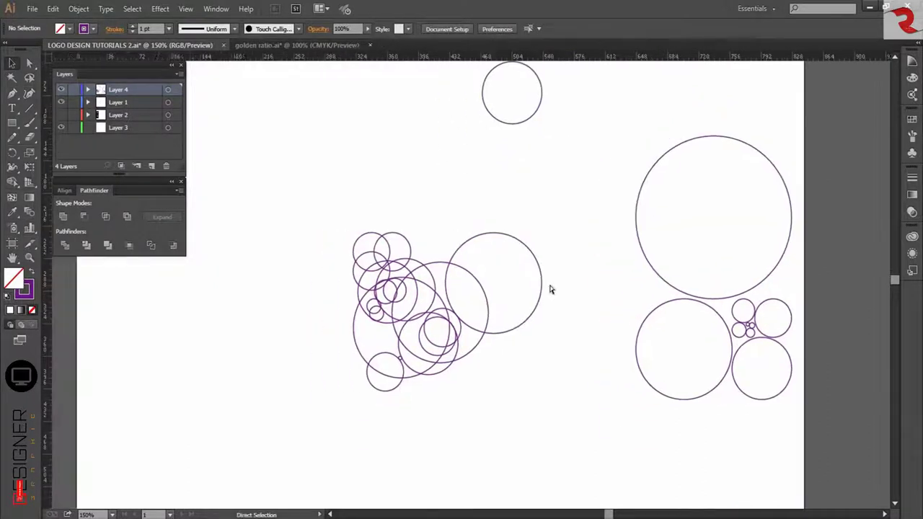
{"action": "scroll", "coordinate": [537, 316], "scroll_direction": "up", "scroll_amount": 1}
{"action": "scroll", "coordinate": [537, 317], "scroll_direction": "up", "scroll_amount": 1}
{"action": "left_click_drag", "start_coordinate": [352, 173], "coordinate": [651, 445]}
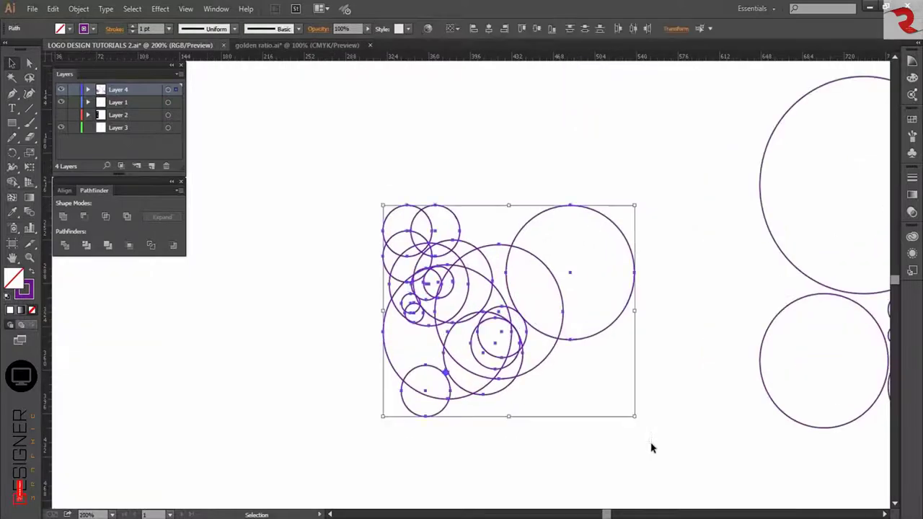
{"action": "left_click", "coordinate": [656, 390]}
Move the 68.731 px circle down into the cluster's large rightmost circle and set its Y position to 278.731 px
{"action": "scroll", "coordinate": [574, 318], "scroll_direction": "down", "scroll_amount": 1}
{"action": "scroll", "coordinate": [575, 317], "scroll_direction": "up", "scroll_amount": 2}
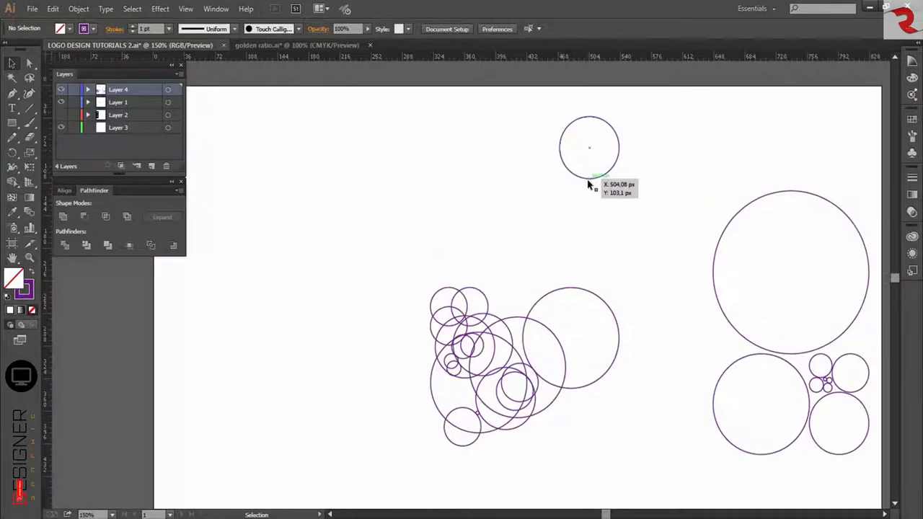
{"action": "left_click_drag", "start_coordinate": [589, 179], "coordinate": [589, 371]}
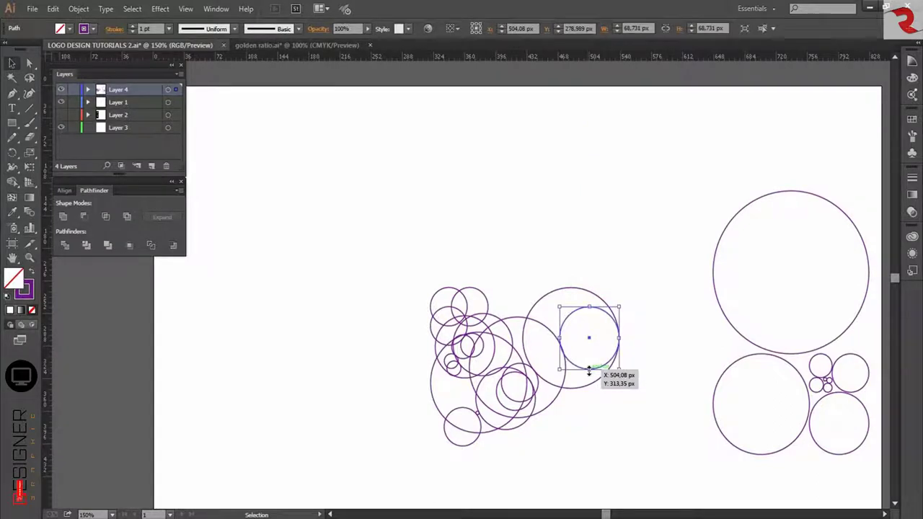
{"action": "left_click", "coordinate": [577, 27]}
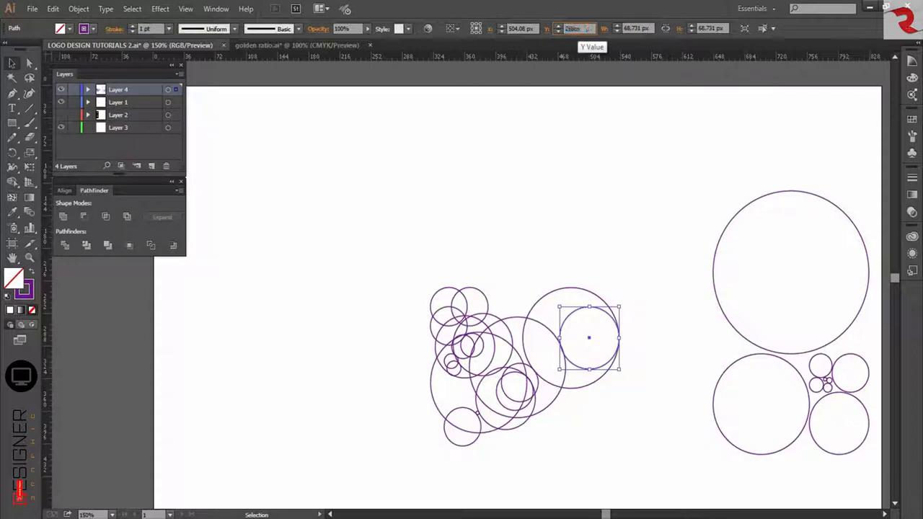
{"action": "type", "text": "268.731"}
{"action": "key", "text": "Return"}
{"action": "left_click", "coordinate": [579, 29]}
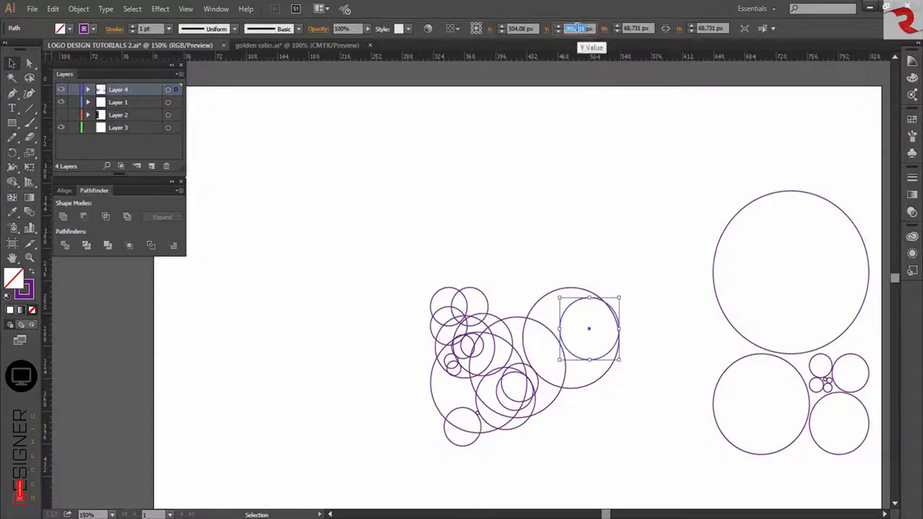
{"action": "type", "text": "278.731"}
{"action": "key", "text": "Return"}
{"action": "left_click", "coordinate": [597, 373]}
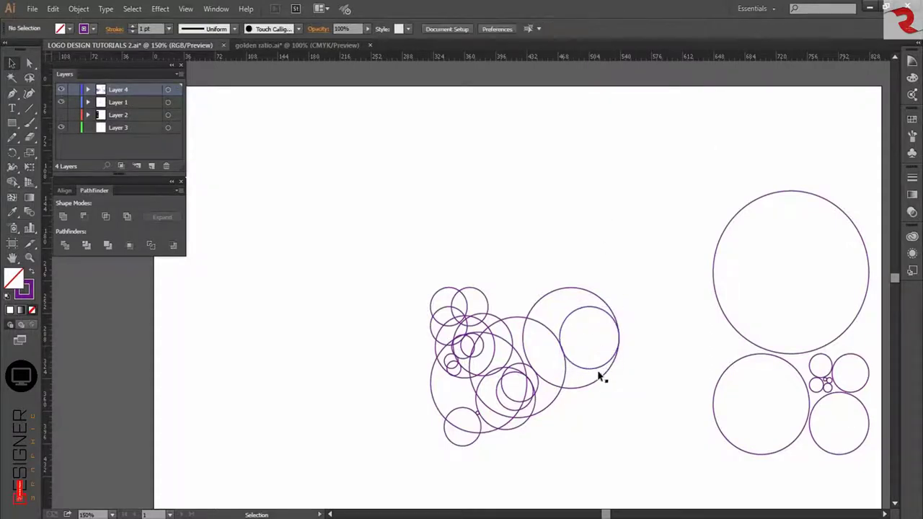
In outline view, nudge the 68.731 px circle to about X 504.42 px, Y 277.86 px to meet the neighbouring circles, and return to preview
{"action": "scroll", "coordinate": [594, 361], "scroll_direction": "up", "scroll_amount": 5}
{"action": "left_click_drag", "start_coordinate": [457, 268], "coordinate": [382, 328]}
{"action": "scroll", "coordinate": [383, 328], "scroll_direction": "up", "scroll_amount": 3}
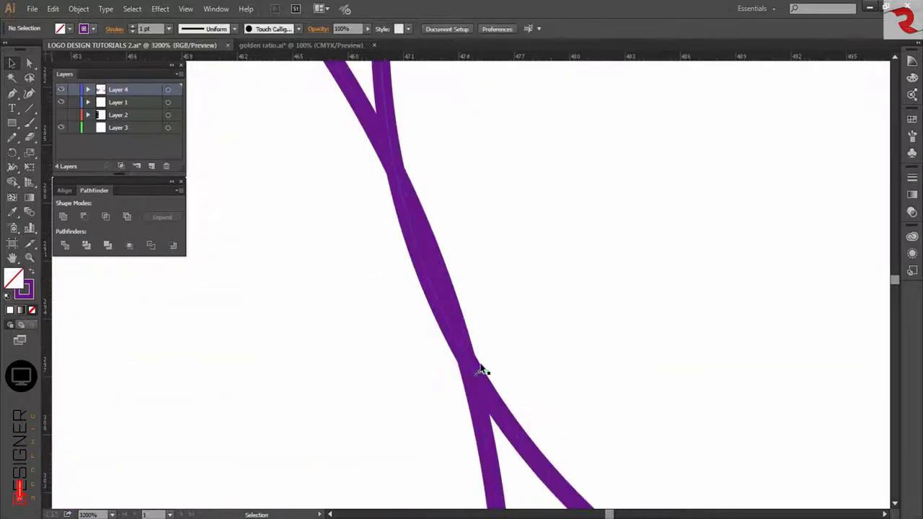
{"action": "key", "text": "ctrl+y"}
{"action": "left_click_drag", "start_coordinate": [438, 305], "coordinate": [444, 286]}
{"action": "scroll", "coordinate": [634, 335], "scroll_direction": "down", "scroll_amount": 9}
{"action": "scroll", "coordinate": [754, 302], "scroll_direction": "up", "scroll_amount": 2}
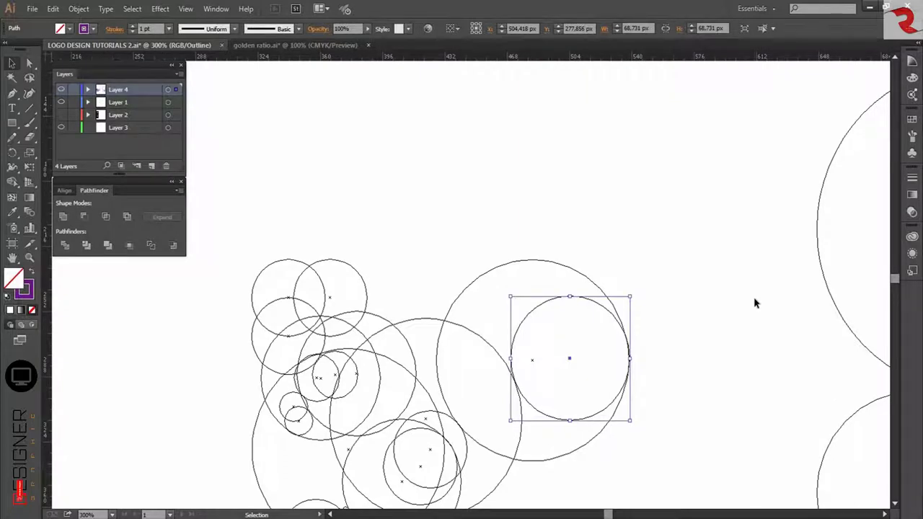
{"action": "scroll", "coordinate": [754, 303], "scroll_direction": "down", "scroll_amount": 4}
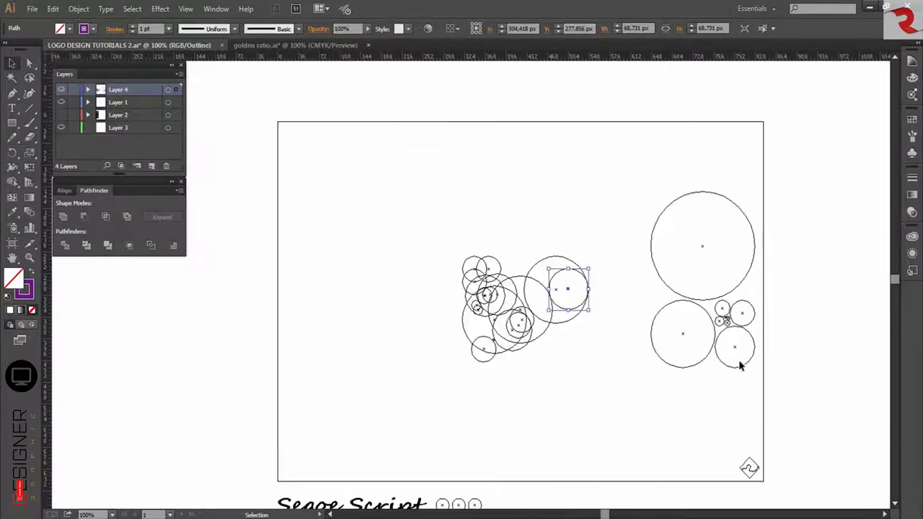
{"action": "key", "text": "ctrl+y"}
{"action": "left_click", "coordinate": [632, 270]}
{"action": "scroll", "coordinate": [631, 264], "scroll_direction": "up", "scroll_amount": 1}
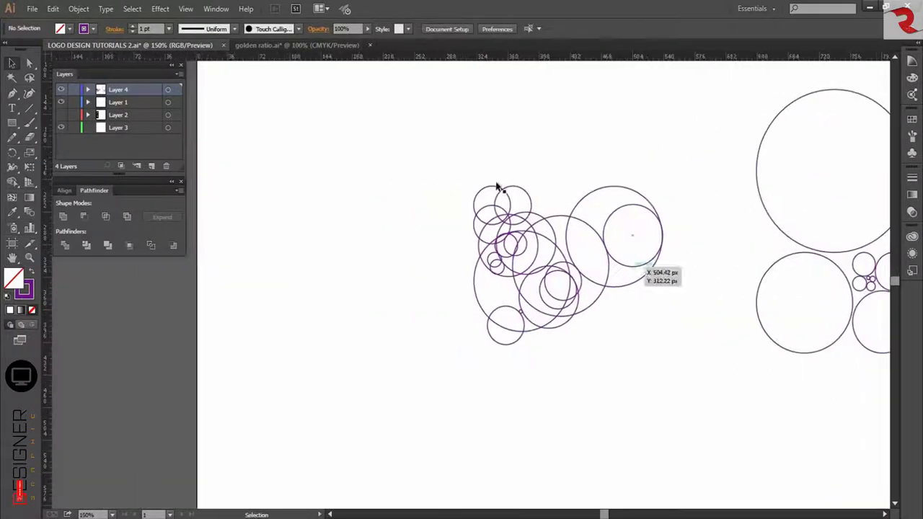
{"action": "left_click_drag", "start_coordinate": [494, 180], "coordinate": [688, 399]}
{"action": "left_click", "coordinate": [618, 374]}
Create a straight line segment 193 px long at a 0° angle below the circle cluster
{"action": "key", "text": "backslash"}
{"action": "left_click_drag", "start_coordinate": [474, 220], "coordinate": [474, 400]}
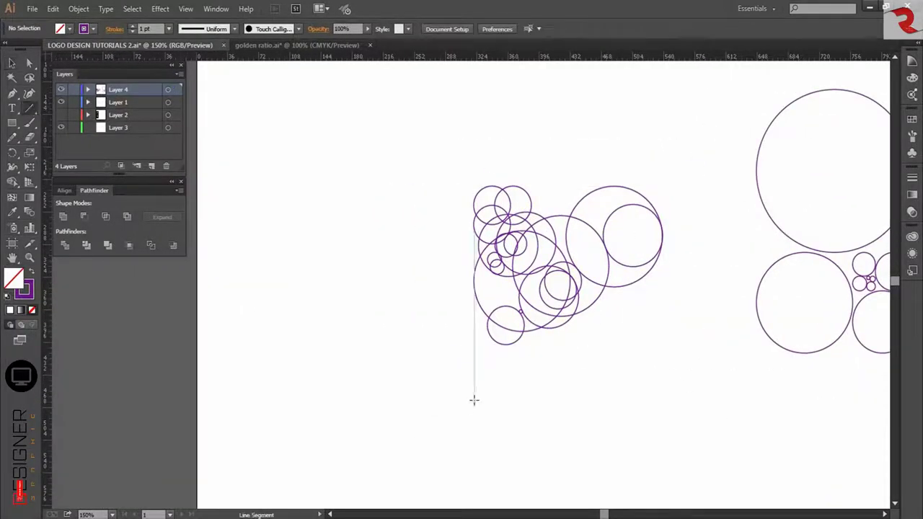
{"action": "left_click", "coordinate": [507, 422]}
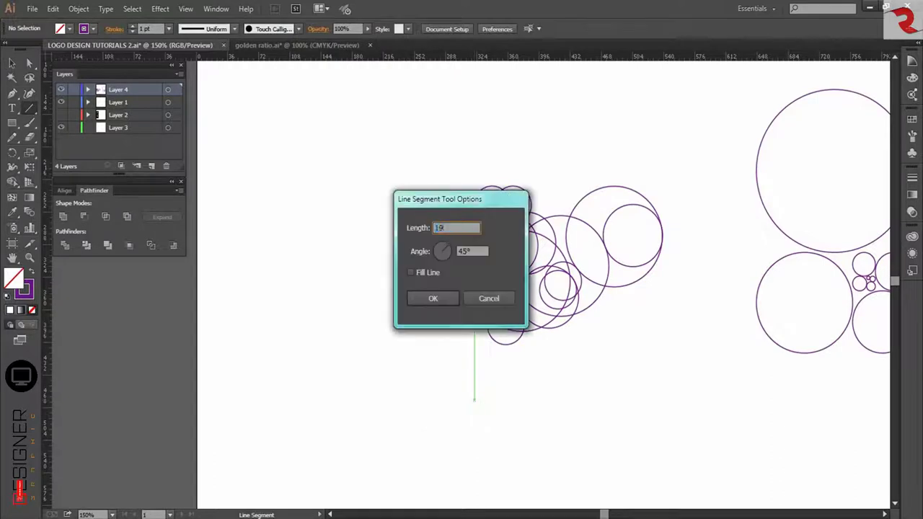
{"action": "key", "text": "Tab"}
{"action": "type", "text": "0"}
{"action": "left_click", "coordinate": [432, 297]}
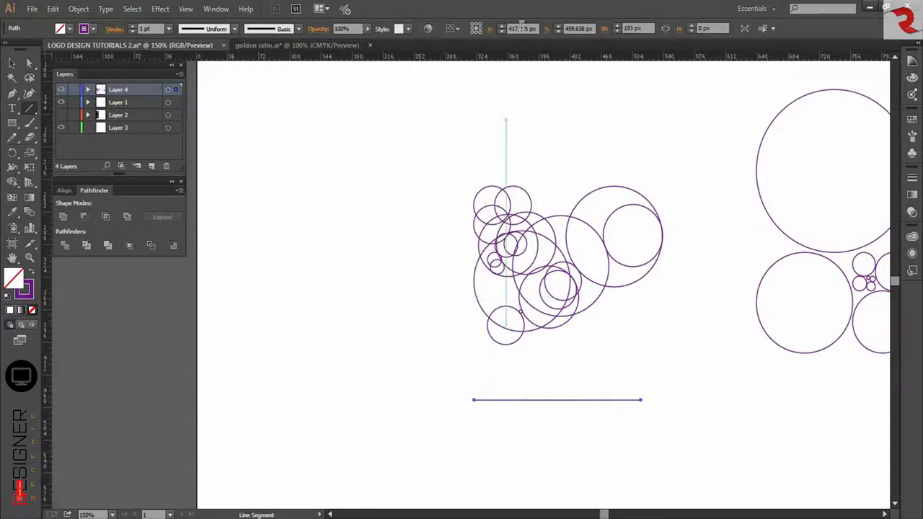
Position the horizontal line at X 384.778 px, Y 367.065 px so it crosses the lower circles
{"action": "left_click", "coordinate": [520, 27]}
{"action": "type", "text": "364"}
{"action": "type", "text": ".778 px"}
{"action": "key", "text": "Tab"}
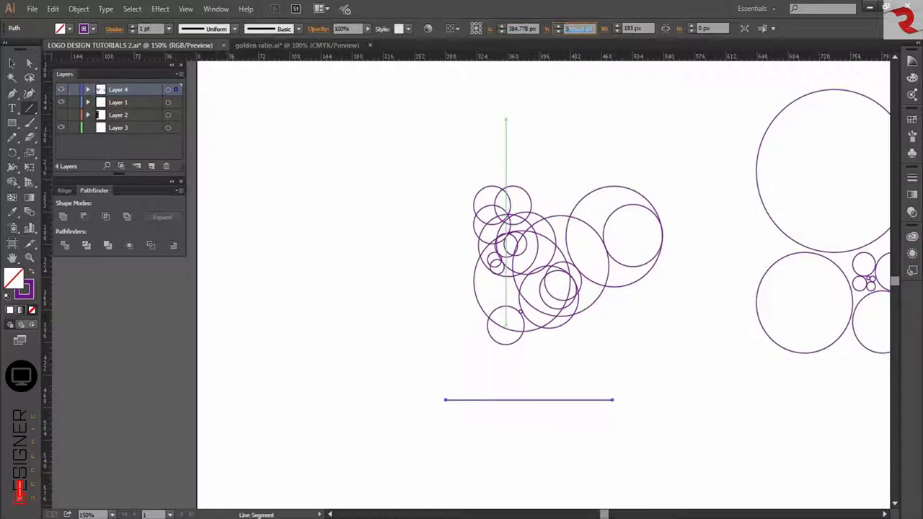
{"action": "type", "text": "384px"}
{"action": "key", "text": "Return"}
{"action": "left_click", "coordinate": [12, 64]}
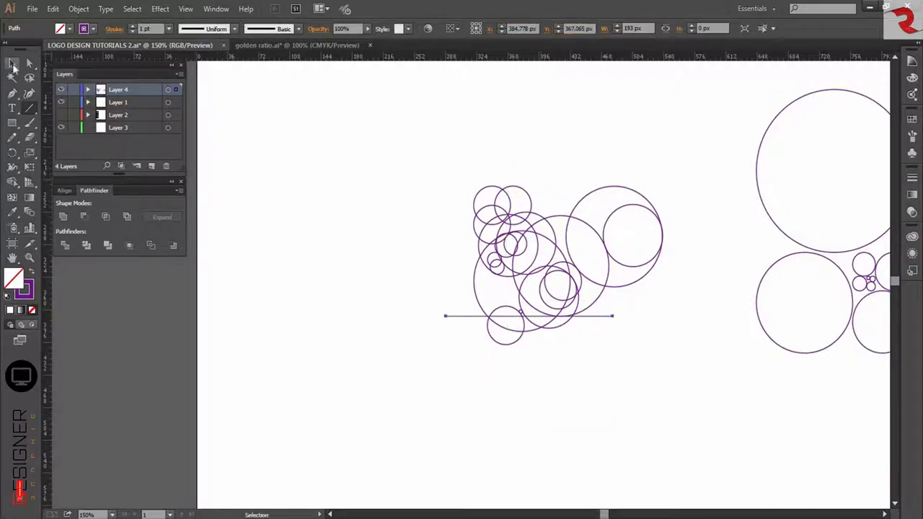
Duplicate the whole circle cluster with its line to the empty area off the artboard's left side
{"action": "left_click", "coordinate": [353, 157]}
{"action": "left_click_drag", "start_coordinate": [352, 157], "coordinate": [667, 402]}
{"action": "key", "text": "ctrl+minus"}
{"action": "left_click_drag", "start_coordinate": [607, 338], "coordinate": [282, 340]}
{"action": "left_click", "coordinate": [633, 387]}
Select the original cluster with its line and set up the Shape Builder tool with a pinkish-red fill swatch
{"action": "scroll", "coordinate": [645, 368], "scroll_direction": "up", "scroll_amount": 1}
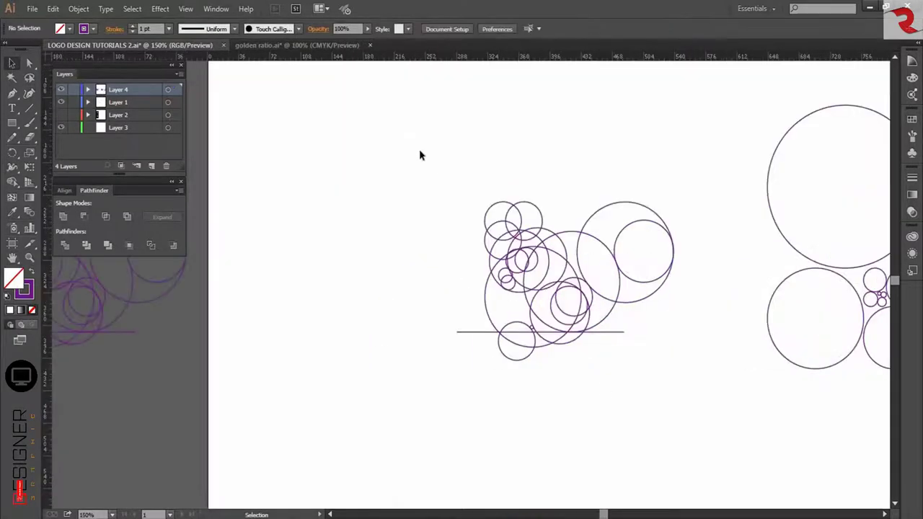
{"action": "left_click_drag", "start_coordinate": [420, 151], "coordinate": [638, 390]}
{"action": "left_click", "coordinate": [13, 181]}
{"action": "left_click", "coordinate": [912, 118]}
{"action": "left_click", "coordinate": [804, 158]}
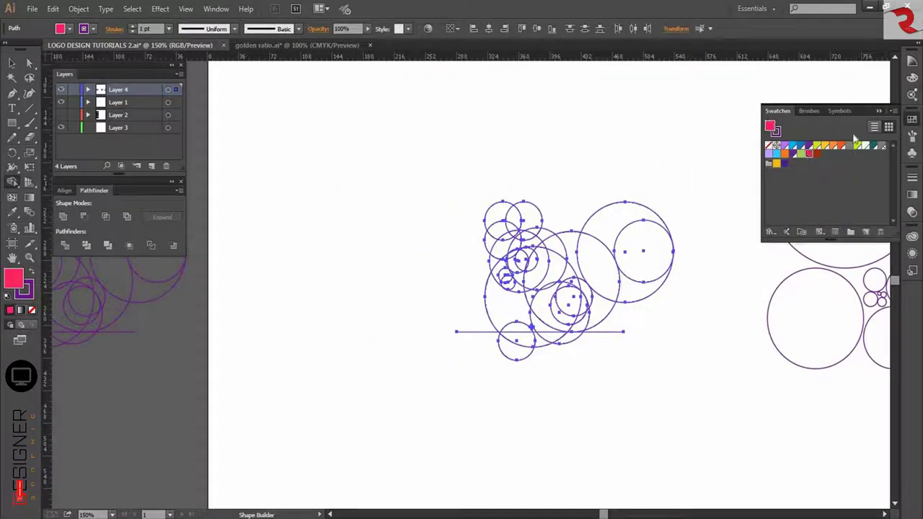
{"action": "left_click", "coordinate": [24, 288]}
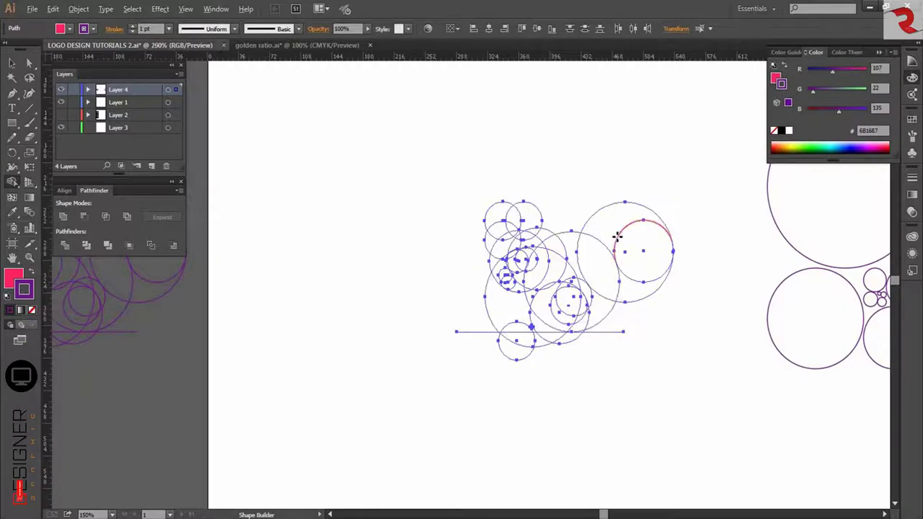
Fill the regions forming the curved tail, from the large right circle down to the base line, using Shape Builder
{"action": "scroll", "coordinate": [617, 236], "scroll_direction": "up", "scroll_amount": 1}
{"action": "left_click", "coordinate": [612, 215]}
{"action": "left_click", "coordinate": [596, 274]}
{"action": "scroll", "coordinate": [585, 306], "scroll_direction": "up", "scroll_amount": 1}
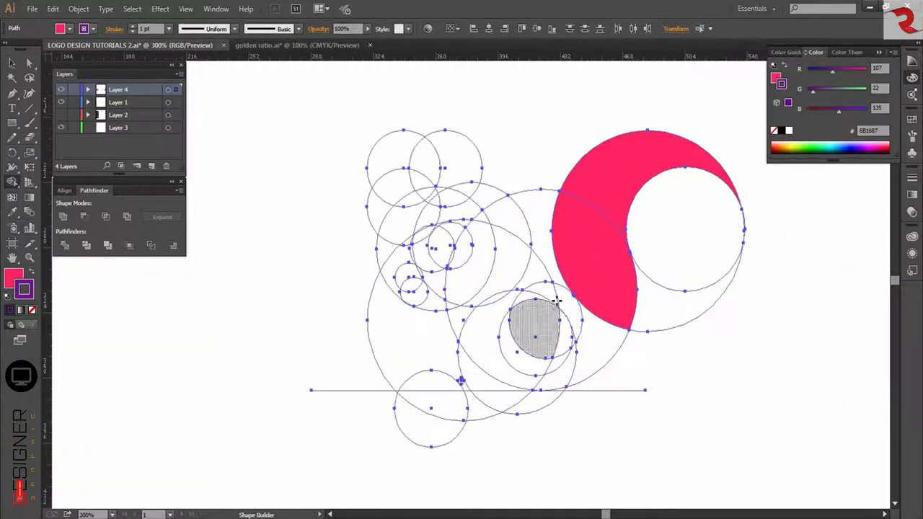
{"action": "left_click", "coordinate": [588, 332]}
{"action": "left_click", "coordinate": [568, 373]}
Fill the hind leg, haunch and small foot bump regions above the base line with Shape Builder
{"action": "left_click", "coordinate": [503, 382]}
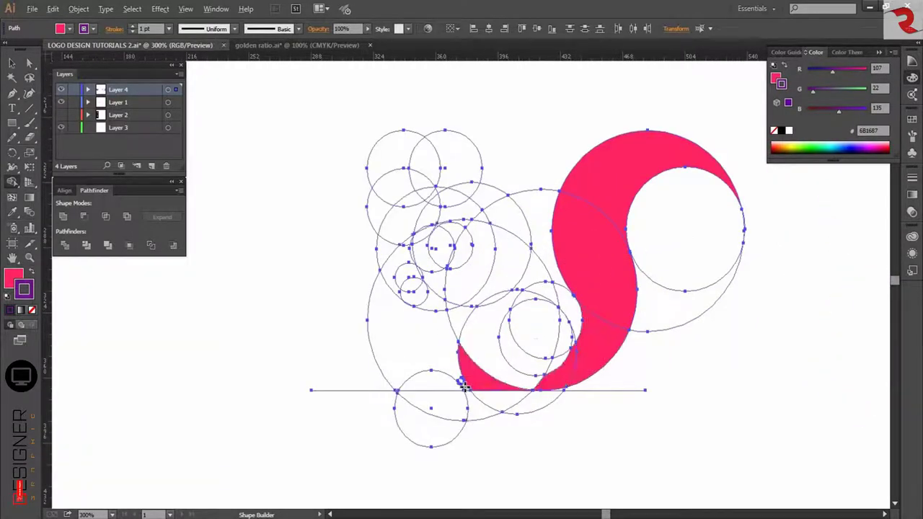
{"action": "scroll", "coordinate": [464, 387], "scroll_direction": "up", "scroll_amount": 3}
{"action": "left_click", "coordinate": [466, 387]}
{"action": "left_click", "coordinate": [442, 384]}
{"action": "left_click", "coordinate": [602, 361]}
{"action": "left_click", "coordinate": [645, 332]}
{"action": "left_click", "coordinate": [715, 323]}
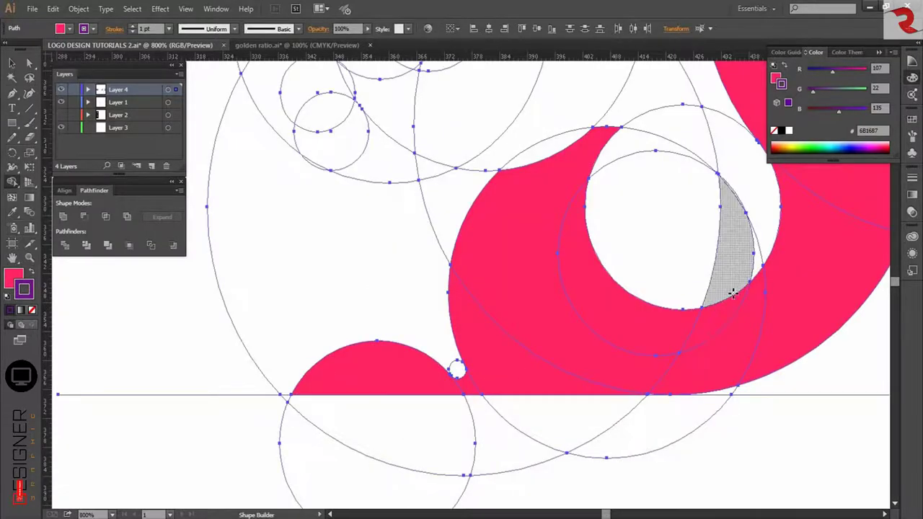
Fill the torso, back of the head and curled front paw regions with Shape Builder
{"action": "scroll", "coordinate": [679, 286], "scroll_direction": "down", "scroll_amount": 2}
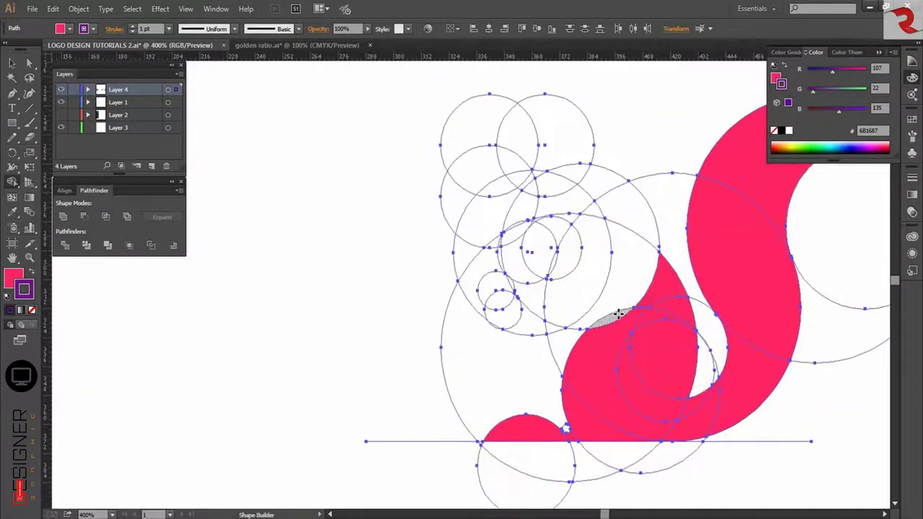
{"action": "left_click", "coordinate": [584, 277]}
{"action": "left_click", "coordinate": [550, 240]}
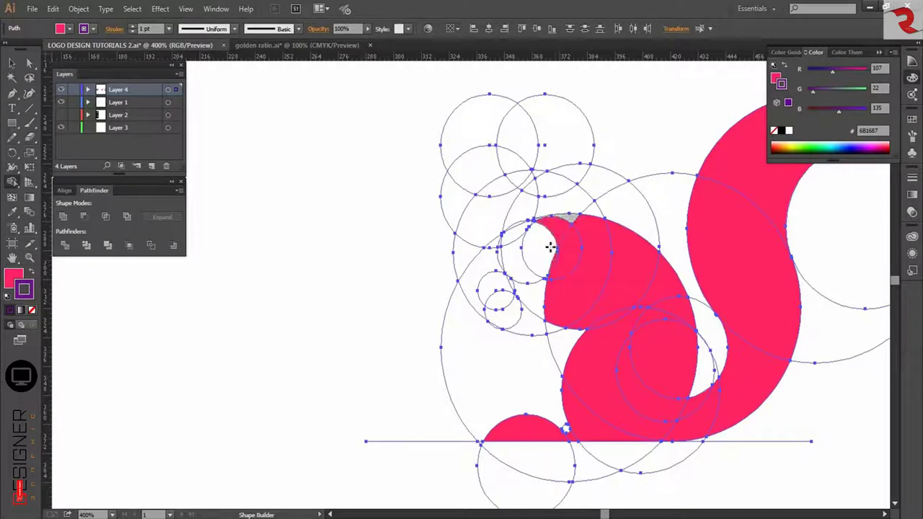
{"action": "left_click", "coordinate": [533, 249]}
{"action": "left_click_drag", "start_coordinate": [527, 291], "coordinate": [510, 283]}
{"action": "scroll", "coordinate": [533, 261], "scroll_direction": "up", "scroll_amount": 1}
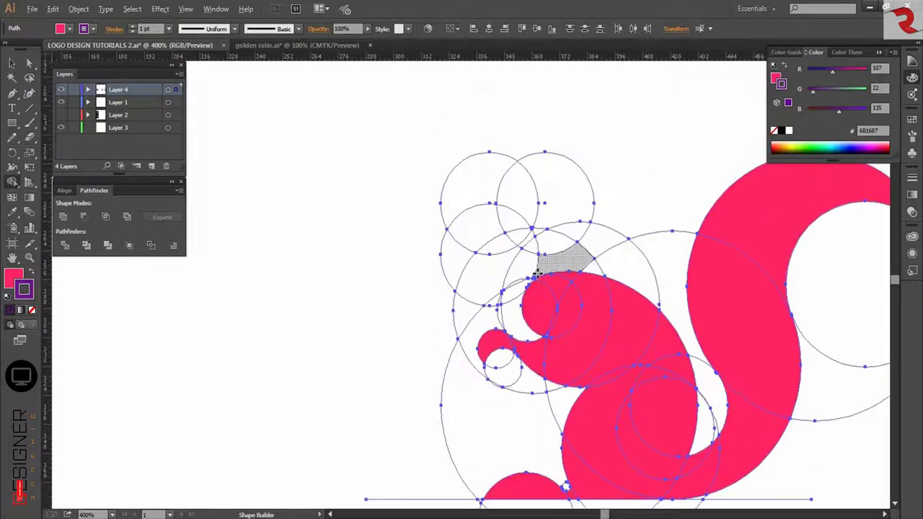
Fill the head regions above the front paw, from the chin to the crown, with pinkish red using Shape Builder
{"action": "scroll", "coordinate": [538, 274], "scroll_direction": "up", "scroll_amount": 2}
{"action": "scroll", "coordinate": [559, 402], "scroll_direction": "up", "scroll_amount": 2}
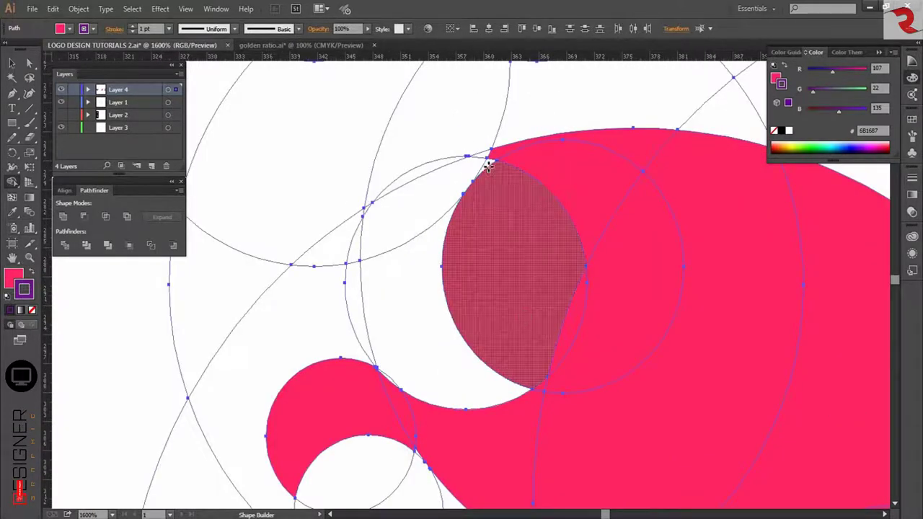
{"action": "left_click", "coordinate": [379, 235]}
{"action": "scroll", "coordinate": [378, 236], "scroll_direction": "down", "scroll_amount": 1}
{"action": "left_click", "coordinate": [379, 236]}
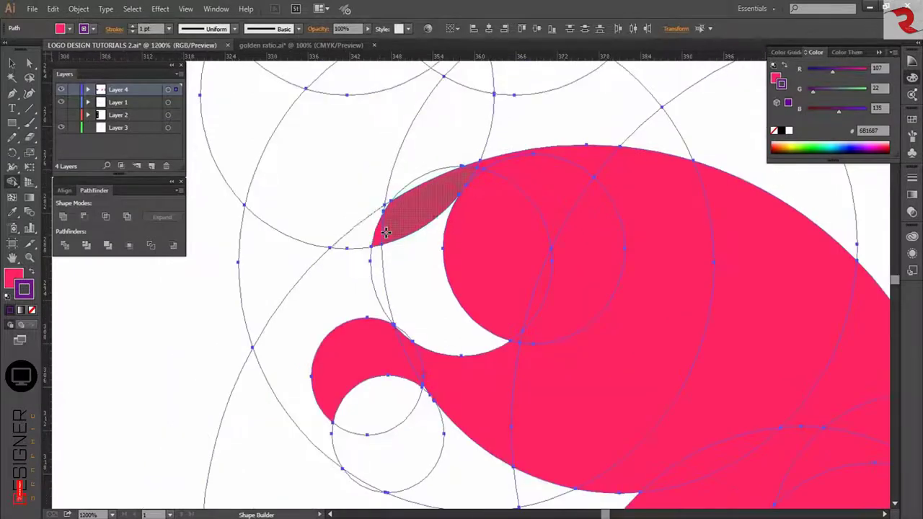
{"action": "left_click", "coordinate": [369, 240]}
{"action": "left_click", "coordinate": [372, 205]}
{"action": "left_click", "coordinate": [424, 179]}
{"action": "left_click", "coordinate": [423, 164]}
{"action": "scroll", "coordinate": [384, 183], "scroll_direction": "up", "scroll_amount": 2}
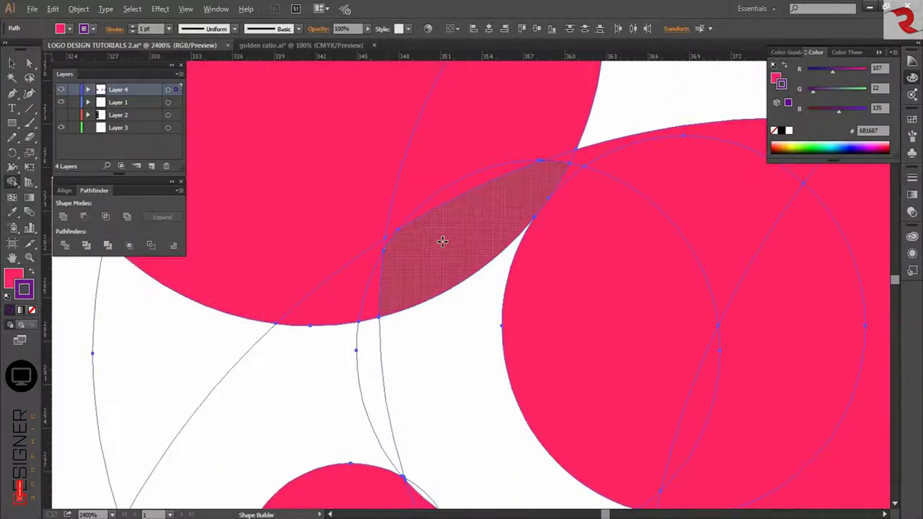
{"action": "scroll", "coordinate": [442, 241], "scroll_direction": "down", "scroll_amount": 4}
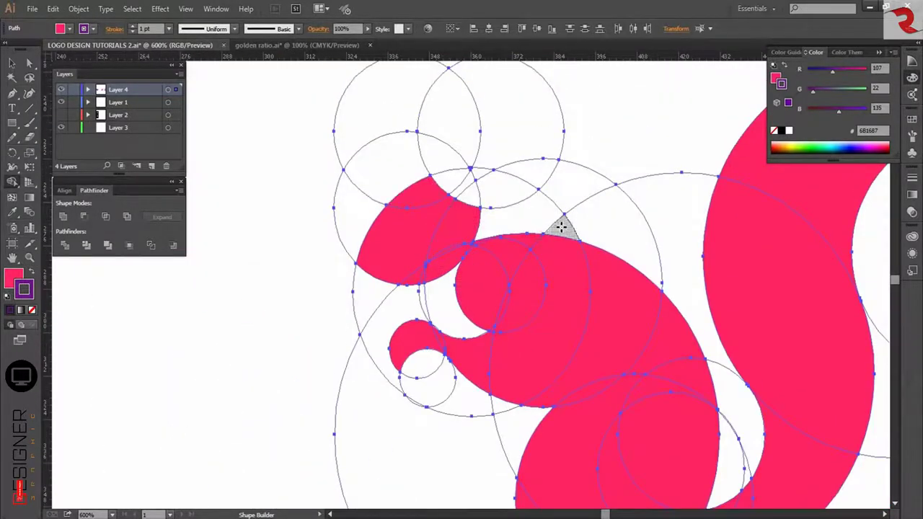
{"action": "left_click", "coordinate": [471, 200]}
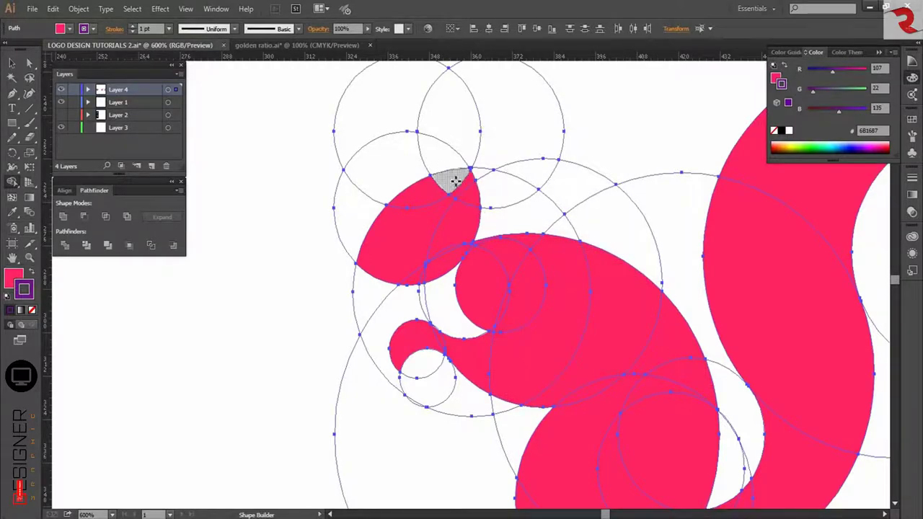
Fill the upper head wedge and the pointed ear regions above it with pinkish red using Shape Builder
{"action": "left_click", "coordinate": [455, 181]}
{"action": "left_click", "coordinate": [445, 157]}
{"action": "left_click", "coordinate": [447, 128]}
{"action": "scroll", "coordinate": [488, 219], "scroll_direction": "down", "scroll_amount": 2}
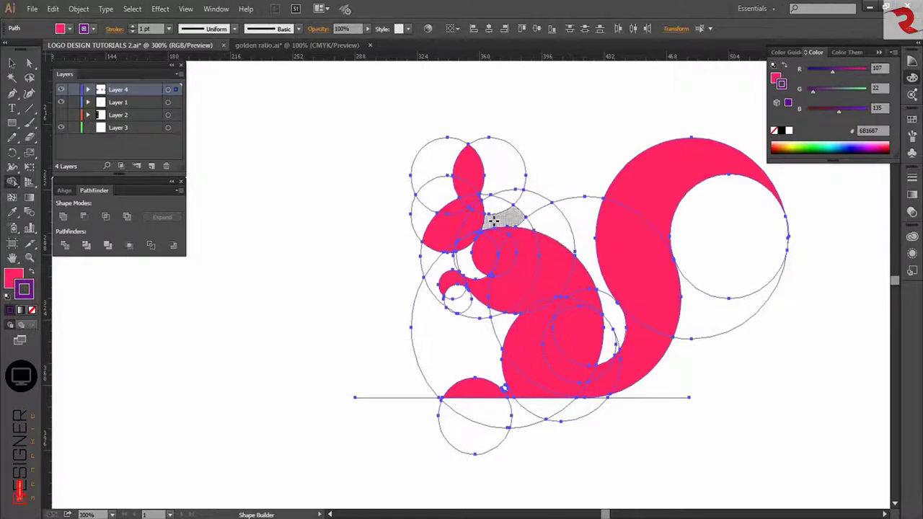
Fill the arched hump between the head and back with peach (#FF9873) using Shape Builder, and deselect the artwork
{"action": "left_click", "coordinate": [811, 148]}
{"action": "left_click", "coordinate": [550, 223]}
{"action": "left_click", "coordinate": [525, 224]}
{"action": "left_click", "coordinate": [777, 146]}
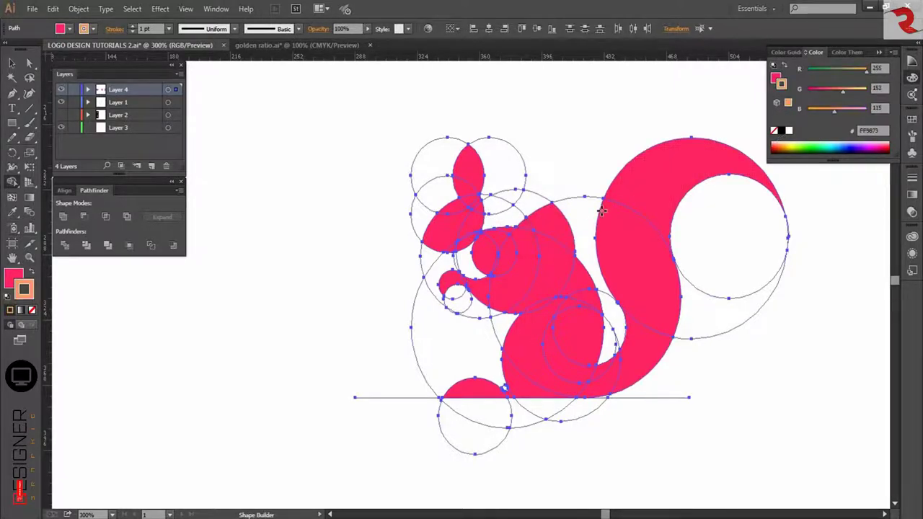
{"action": "left_click", "coordinate": [32, 273]}
{"action": "left_click", "coordinate": [537, 216]}
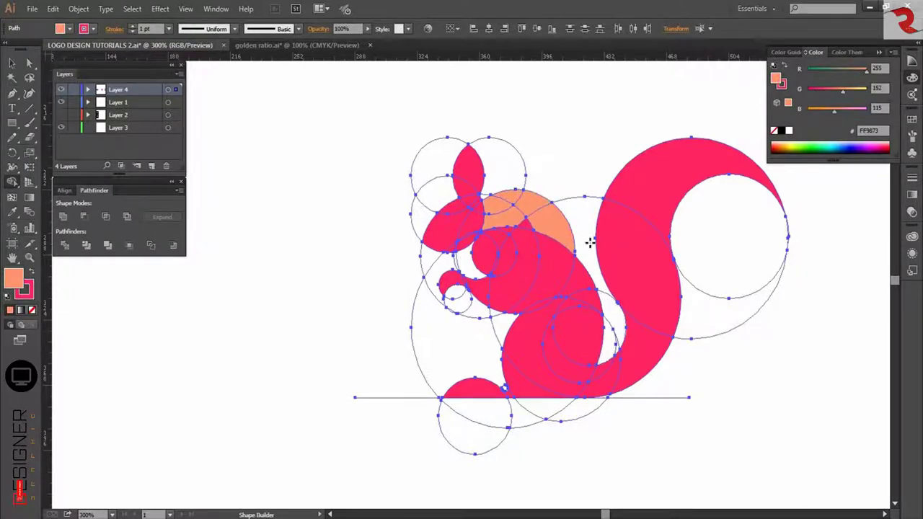
{"action": "scroll", "coordinate": [597, 330], "scroll_direction": "down", "scroll_amount": 1}
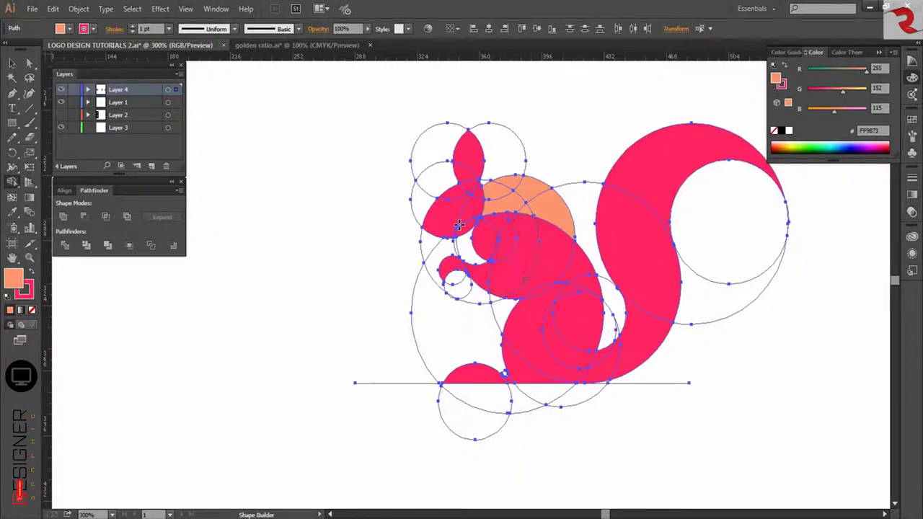
{"action": "key", "text": "v"}
{"action": "left_click", "coordinate": [289, 292]}
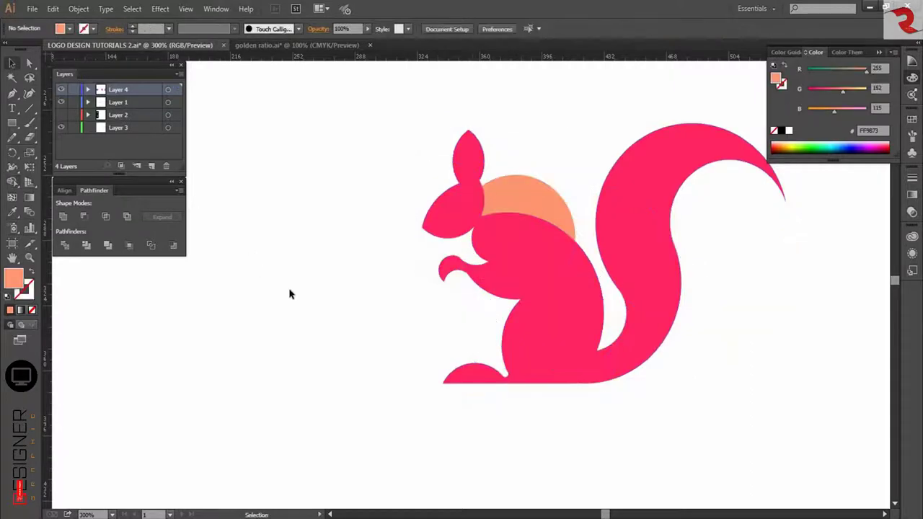
Select the whole squirrel construction and clean up its leftover unpainted paths
{"action": "scroll", "coordinate": [505, 346], "scroll_direction": "up", "scroll_amount": 1}
{"action": "left_click_drag", "start_coordinate": [502, 346], "coordinate": [461, 360]}
{"action": "left_click_drag", "start_coordinate": [760, 465], "coordinate": [760, 466]}
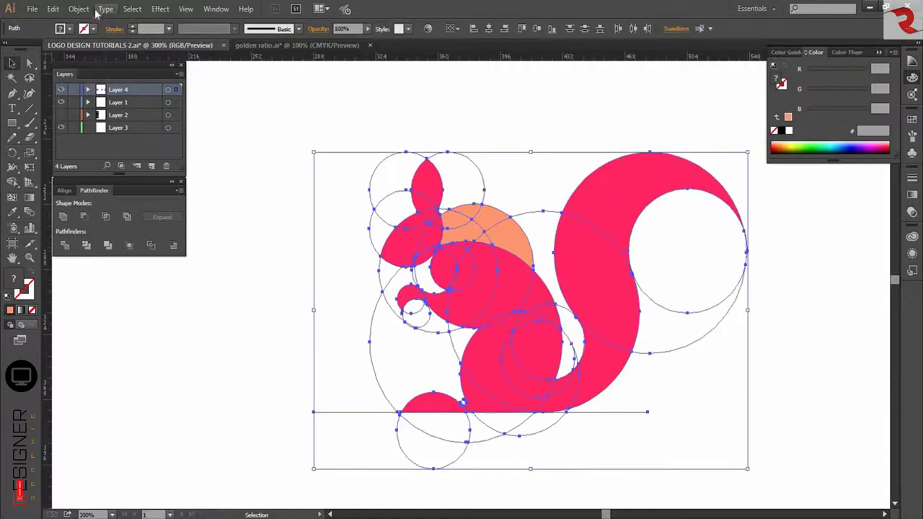
{"action": "left_click", "coordinate": [81, 10]}
{"action": "mouse_move", "coordinate": [150, 257]}
{"action": "left_click", "coordinate": [264, 394]}
{"action": "left_click", "coordinate": [416, 309]}
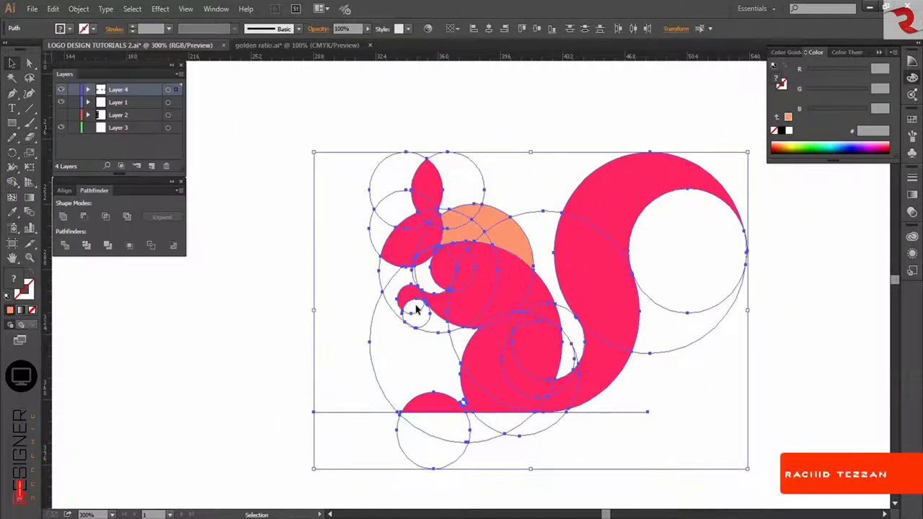
{"action": "left_click", "coordinate": [793, 348]}
Try uniting a duplicate of the squirrel into a single shape beside the original, and delete that duplicate
{"action": "scroll", "coordinate": [794, 347], "scroll_direction": "down", "scroll_amount": 1}
{"action": "left_click_drag", "start_coordinate": [468, 155], "coordinate": [761, 419]}
{"action": "left_click_drag", "start_coordinate": [628, 341], "coordinate": [368, 341], "text": "alt"}
{"action": "left_click", "coordinate": [63, 217]}
{"action": "left_click", "coordinate": [314, 189]}
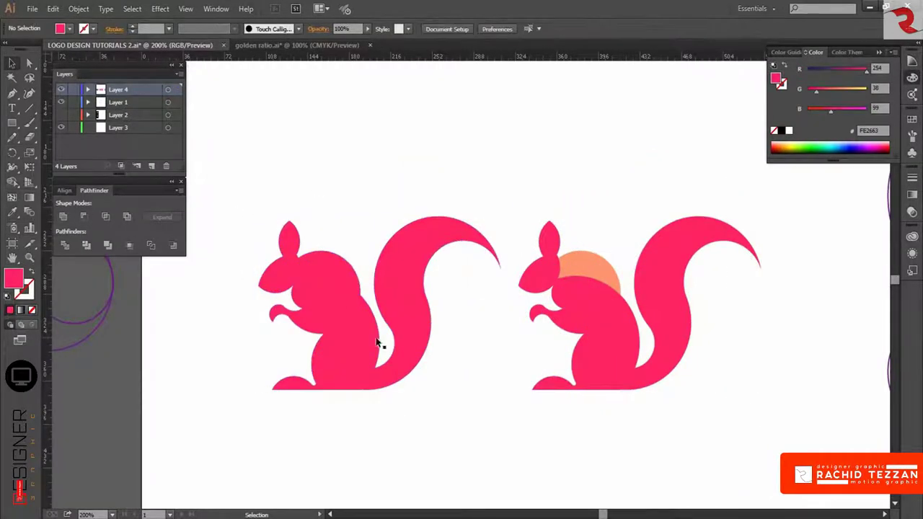
{"action": "left_click", "coordinate": [335, 307]}
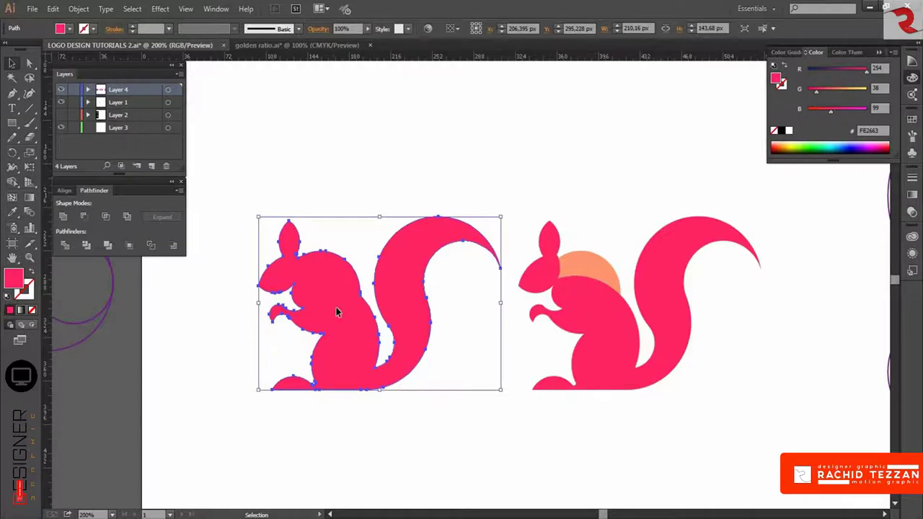
{"action": "key", "text": "Delete"}
Delete the peach hump pieces between the squirrel's head and back
{"action": "left_click_drag", "start_coordinate": [591, 277], "coordinate": [587, 274]}
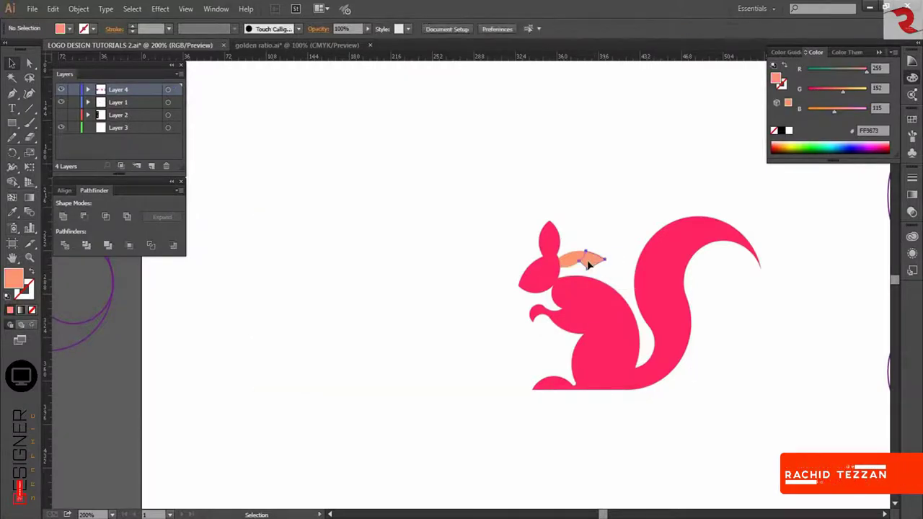
{"action": "left_click", "coordinate": [590, 332]}
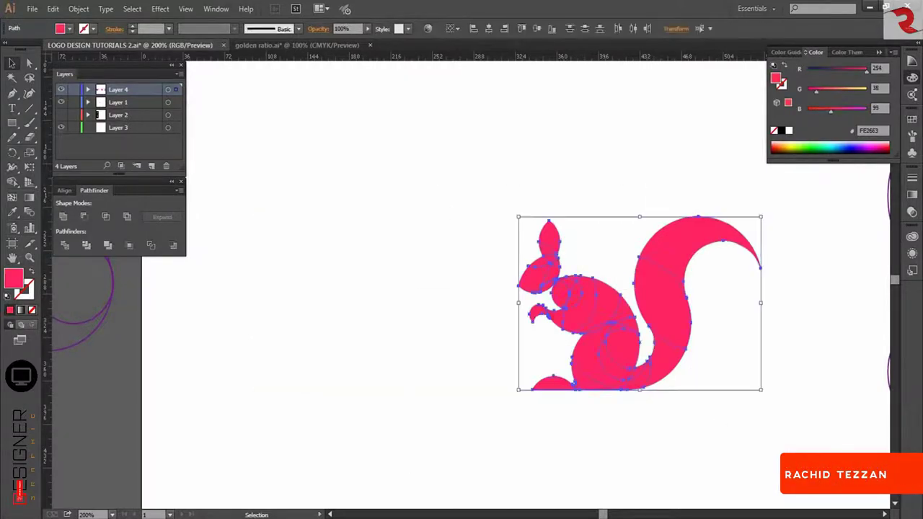
{"action": "left_click", "coordinate": [789, 473]}
{"action": "key", "text": "ctrl+minus"}
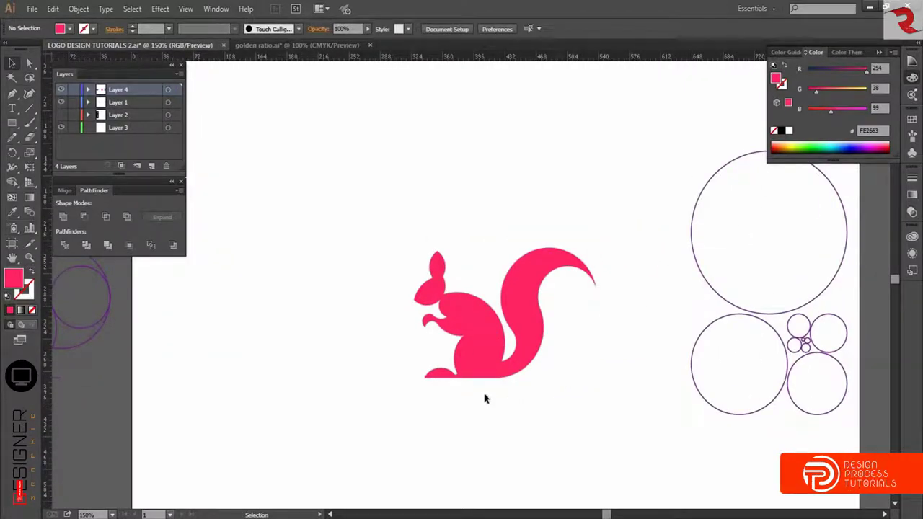
Select the squirrel and merge its tail and the curved haunch band in dark green (#135C00) with Shape Builder
{"action": "left_click_drag", "start_coordinate": [577, 414], "coordinate": [598, 435]}
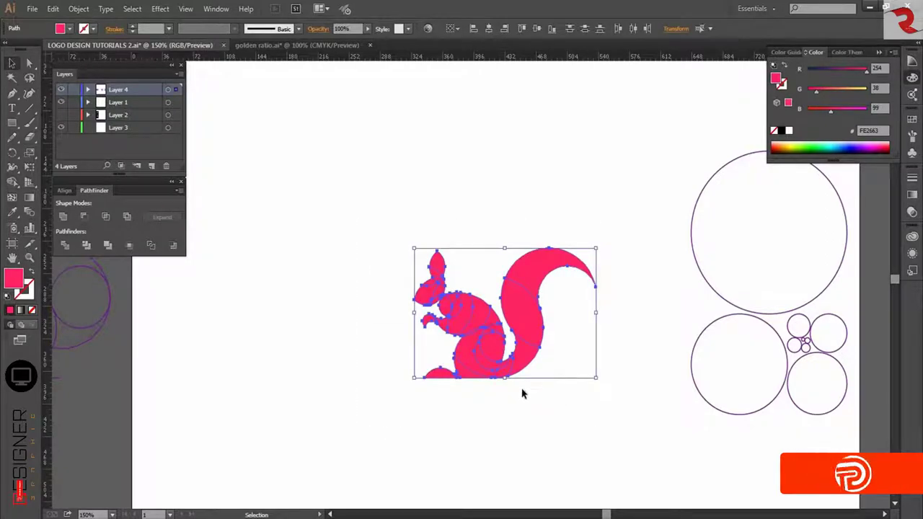
{"action": "scroll", "coordinate": [522, 389], "scroll_direction": "down", "scroll_amount": 4}
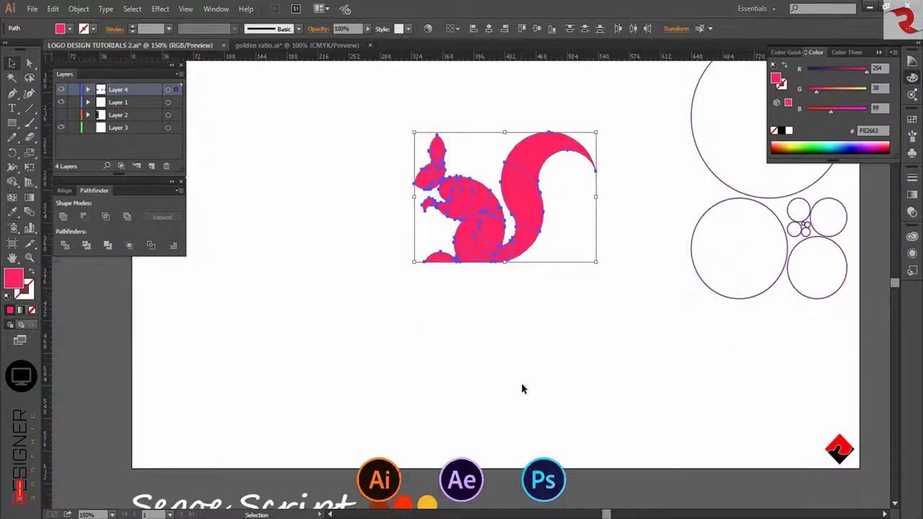
{"action": "scroll", "coordinate": [496, 207], "scroll_direction": "up", "scroll_amount": 2}
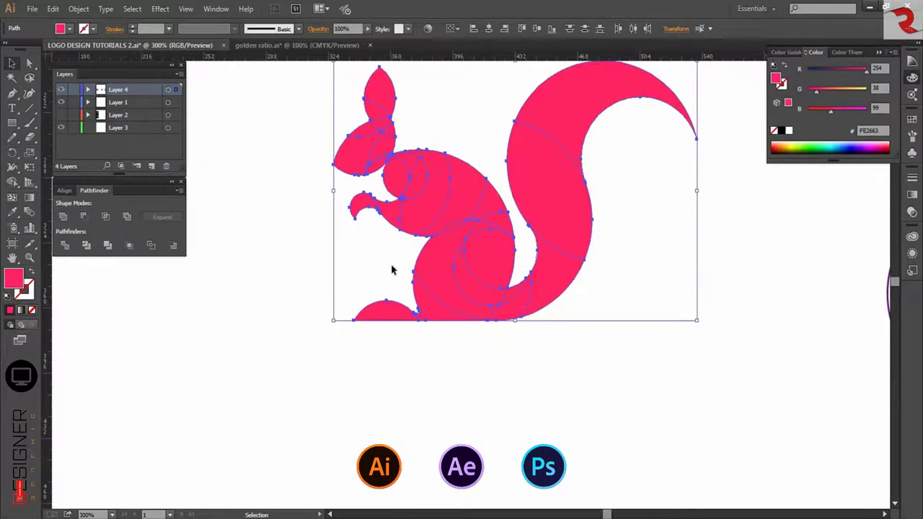
{"action": "left_click", "coordinate": [12, 182]}
{"action": "left_click", "coordinate": [805, 151]}
{"action": "mouse_move", "coordinate": [566, 139]}
{"action": "left_mouse_down"}
{"action": "mouse_move", "coordinate": [553, 290]}
{"action": "mouse_move", "coordinate": [493, 320]}
{"action": "mouse_move", "coordinate": [478, 292]}
{"action": "left_mouse_up"}
{"action": "scroll", "coordinate": [496, 318], "scroll_direction": "up", "scroll_amount": 4}
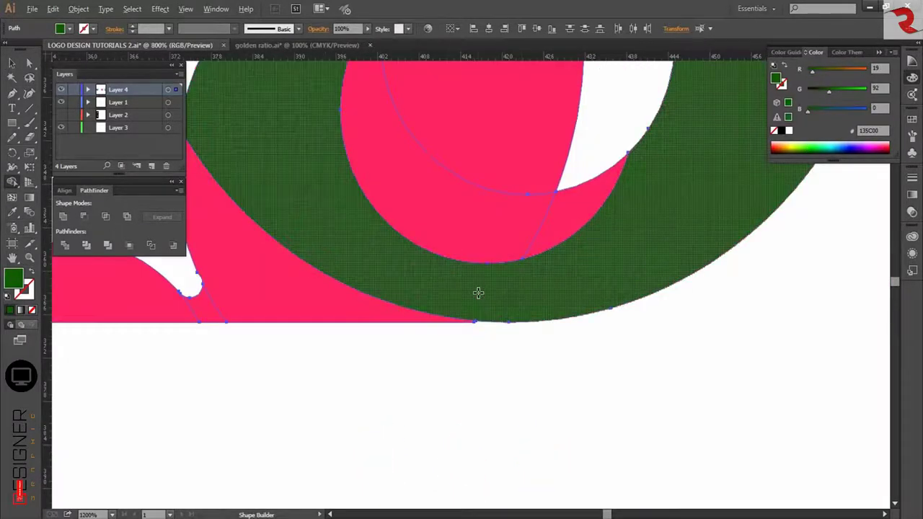
{"action": "scroll", "coordinate": [478, 303], "scroll_direction": "down", "scroll_amount": 2}
{"action": "scroll", "coordinate": [404, 245], "scroll_direction": "up", "scroll_amount": 1}
{"action": "mouse_move", "coordinate": [390, 223]}
{"action": "left_mouse_down"}
{"action": "mouse_move", "coordinate": [411, 211]}
{"action": "mouse_move", "coordinate": [458, 208]}
{"action": "left_mouse_up"}
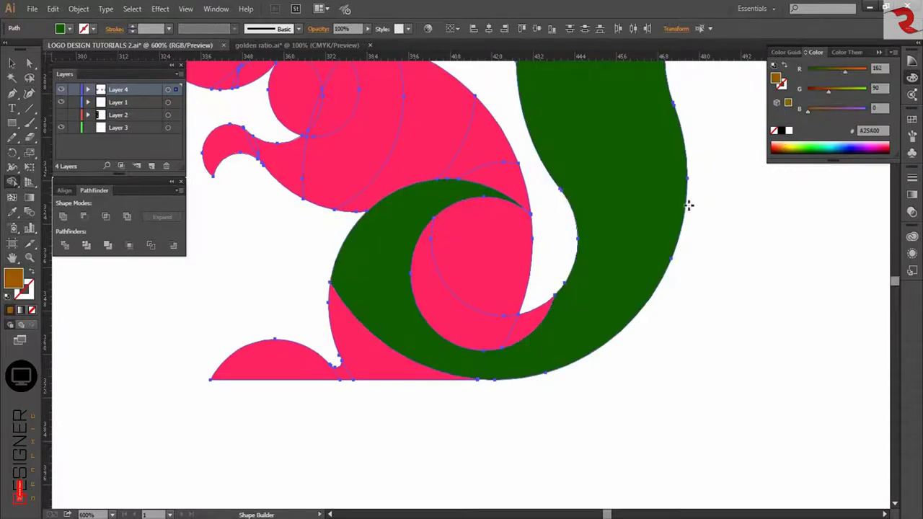
Merge the foot and lower leg regions in brown (#A25A00) and the inner haunch crescent in cyan (#17E7FF)
{"action": "left_click", "coordinate": [826, 146]}
{"action": "left_click", "coordinate": [464, 324]}
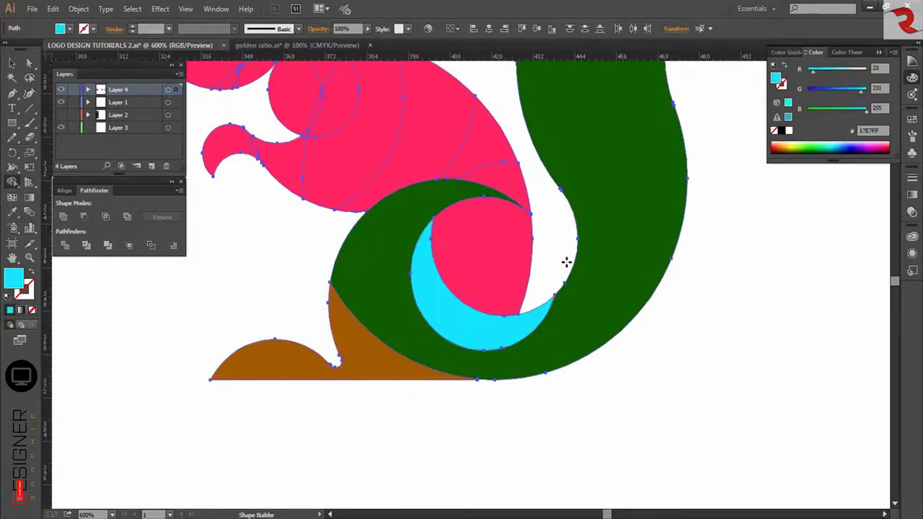
{"action": "scroll", "coordinate": [750, 194], "scroll_direction": "up", "scroll_amount": 3}
Merge the front paw and chest regions in yellow (#FBFF73) and the torso band behind them in dark olive
{"action": "left_click", "coordinate": [845, 146]}
{"action": "scroll", "coordinate": [441, 291], "scroll_direction": "left", "scroll_amount": 2}
{"action": "scroll", "coordinate": [404, 290], "scroll_direction": "up", "scroll_amount": 2}
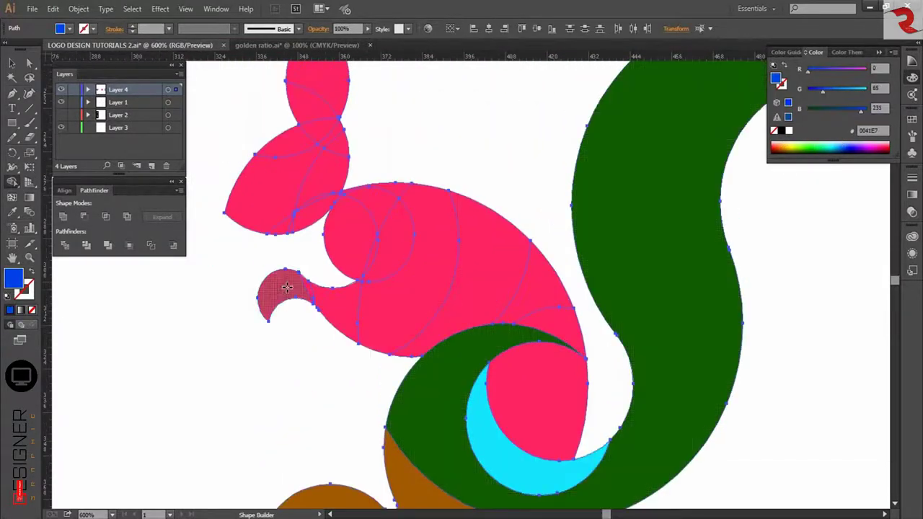
{"action": "left_click_drag", "start_coordinate": [391, 313], "coordinate": [392, 315]}
{"action": "left_click", "coordinate": [792, 145]}
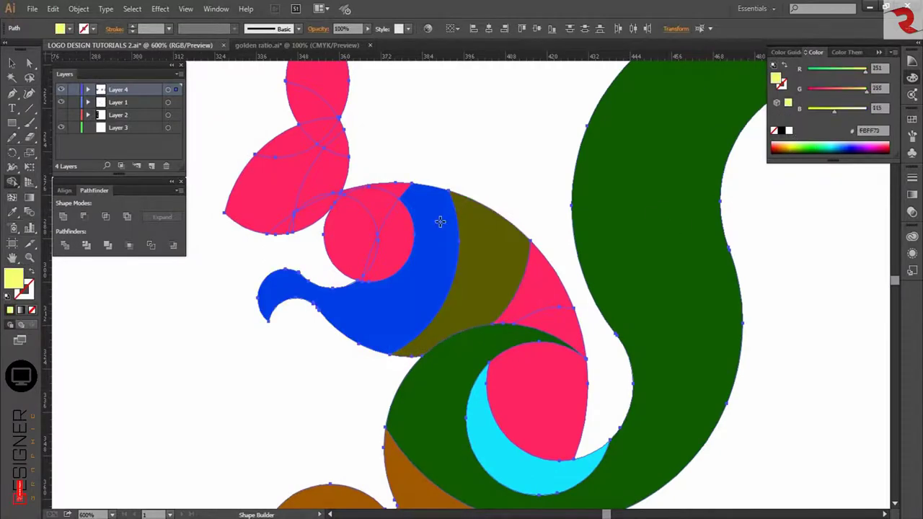
{"action": "left_click_drag", "start_coordinate": [439, 223], "coordinate": [390, 188]}
Fill the rear back section with teal green and the rounded centre of the haunch with purple (#C000E7)
{"action": "left_click", "coordinate": [544, 298]}
{"action": "scroll", "coordinate": [599, 373], "scroll_direction": "down", "scroll_amount": 3}
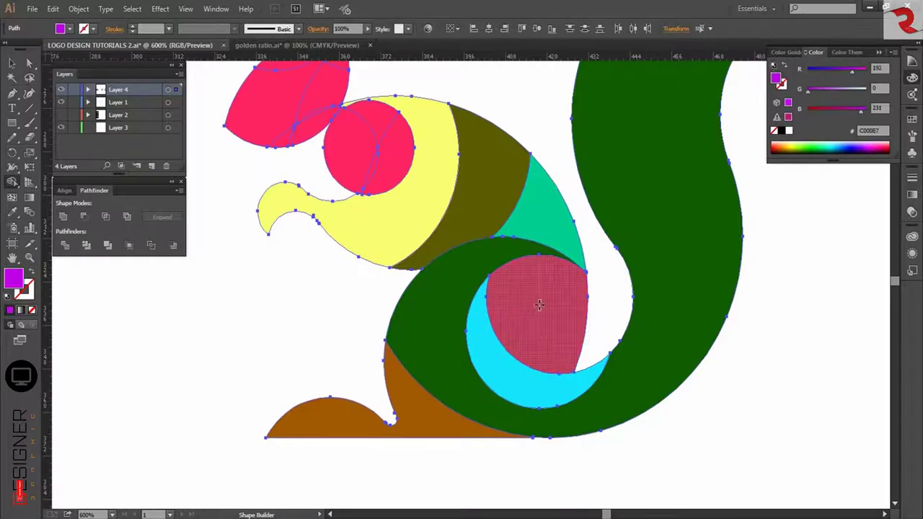
{"action": "left_click", "coordinate": [539, 305]}
Merge the front paw, chest, shoulder circle and lower head slivers in olive (#8B8200) with Shape Builder
{"action": "left_click", "coordinate": [790, 150]}
{"action": "scroll", "coordinate": [476, 201], "scroll_direction": "up", "scroll_amount": 1}
{"action": "mouse_move", "coordinate": [424, 158]}
{"action": "left_mouse_down"}
{"action": "mouse_move", "coordinate": [399, 196]}
{"action": "mouse_move", "coordinate": [380, 201]}
{"action": "left_mouse_up"}
{"action": "scroll", "coordinate": [364, 220], "scroll_direction": "up", "scroll_amount": 3}
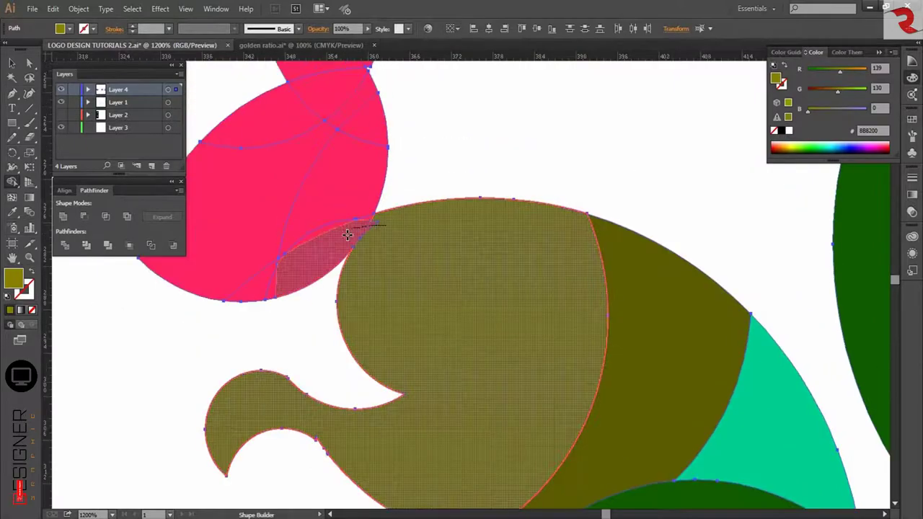
{"action": "left_click_drag", "start_coordinate": [350, 236], "coordinate": [371, 235]}
{"action": "scroll", "coordinate": [325, 267], "scroll_direction": "left", "scroll_amount": 2}
{"action": "scroll", "coordinate": [328, 267], "scroll_direction": "up", "scroll_amount": 3}
{"action": "left_click_drag", "start_coordinate": [412, 259], "coordinate": [390, 242]}
Merge the regions at the back of the head in teal green (#00D08A)
{"action": "left_click", "coordinate": [822, 148]}
{"action": "scroll", "coordinate": [634, 177], "scroll_direction": "down", "scroll_amount": 2}
{"action": "scroll", "coordinate": [646, 144], "scroll_direction": "up", "scroll_amount": 2}
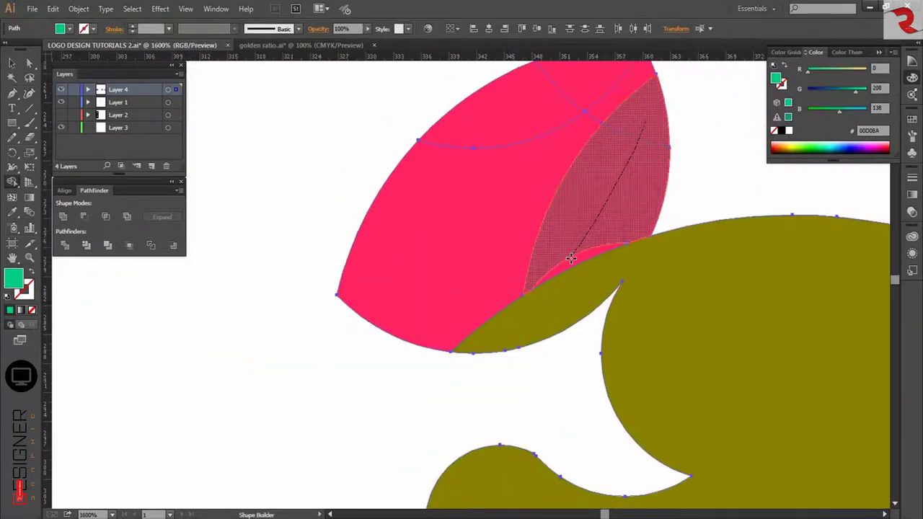
{"action": "left_click", "coordinate": [570, 257]}
{"action": "scroll", "coordinate": [781, 189], "scroll_direction": "up", "scroll_amount": 1}
Merge the ear and crown in blue (#0085E7) and the face regions in green, and deselect the artwork
{"action": "left_click", "coordinate": [842, 147]}
{"action": "scroll", "coordinate": [721, 144], "scroll_direction": "up", "scroll_amount": 2}
{"action": "scroll", "coordinate": [623, 125], "scroll_direction": "up", "scroll_amount": 1}
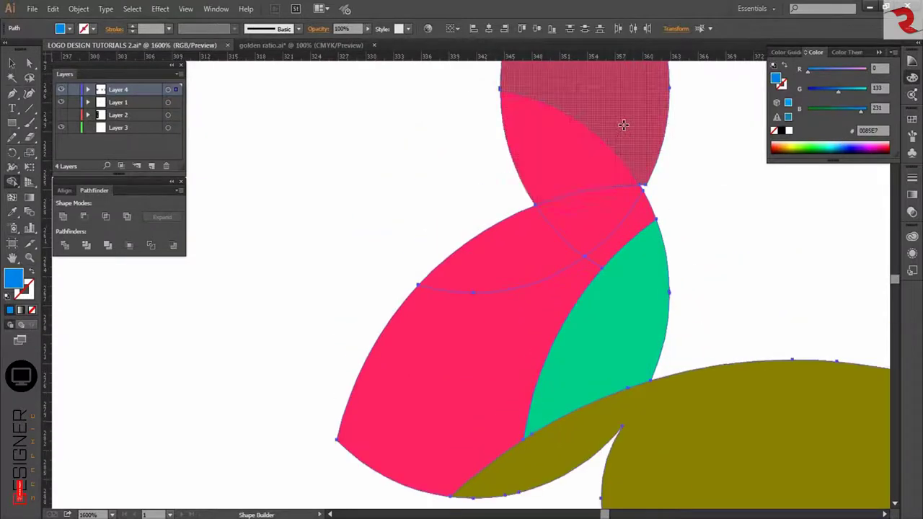
{"action": "left_click", "coordinate": [818, 150]}
{"action": "left_click_drag", "start_coordinate": [615, 244], "coordinate": [537, 306]}
{"action": "key", "text": "v"}
{"action": "left_click", "coordinate": [690, 175]}
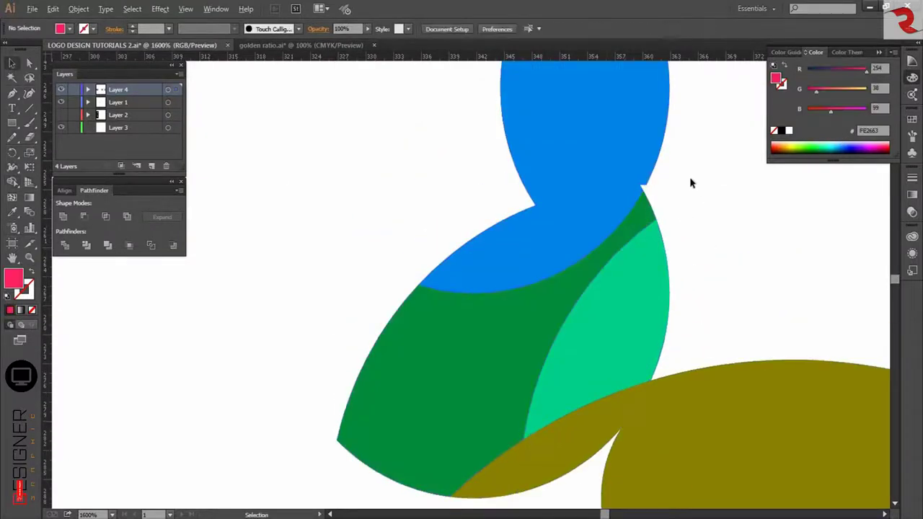
Move the purple circle outline group onto the coloured squirrel, aligned with its head curves at about X 413.6 px
{"action": "scroll", "coordinate": [701, 150], "scroll_direction": "up", "scroll_amount": 3}
{"action": "scroll", "coordinate": [597, 299], "scroll_direction": "down", "scroll_amount": 10}
{"action": "left_click", "coordinate": [426, 348]}
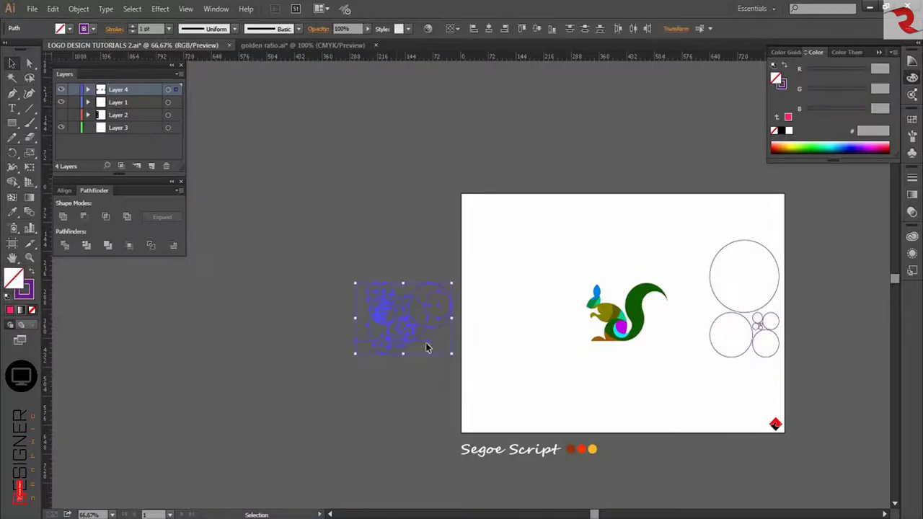
{"action": "left_click_drag", "start_coordinate": [416, 339], "coordinate": [632, 351]}
{"action": "scroll", "coordinate": [631, 351], "scroll_direction": "up", "scroll_amount": 9}
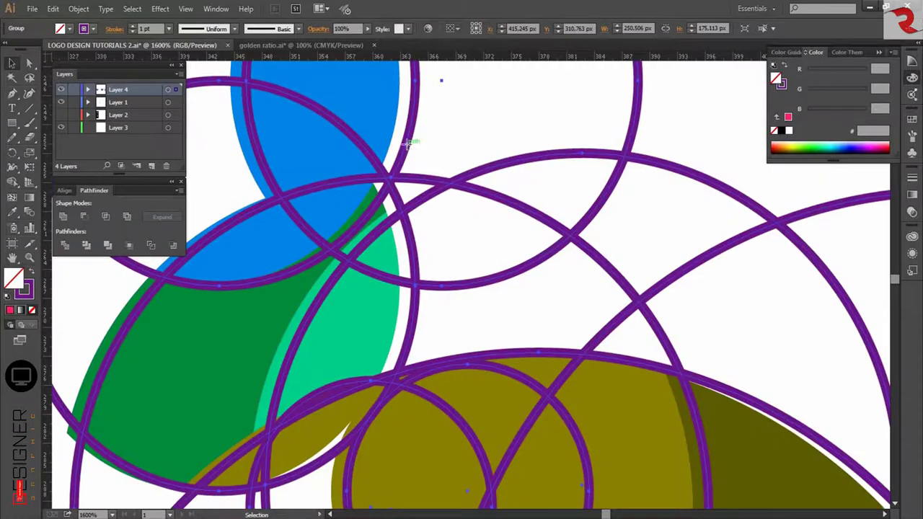
{"action": "left_click_drag", "start_coordinate": [408, 143], "coordinate": [391, 147]}
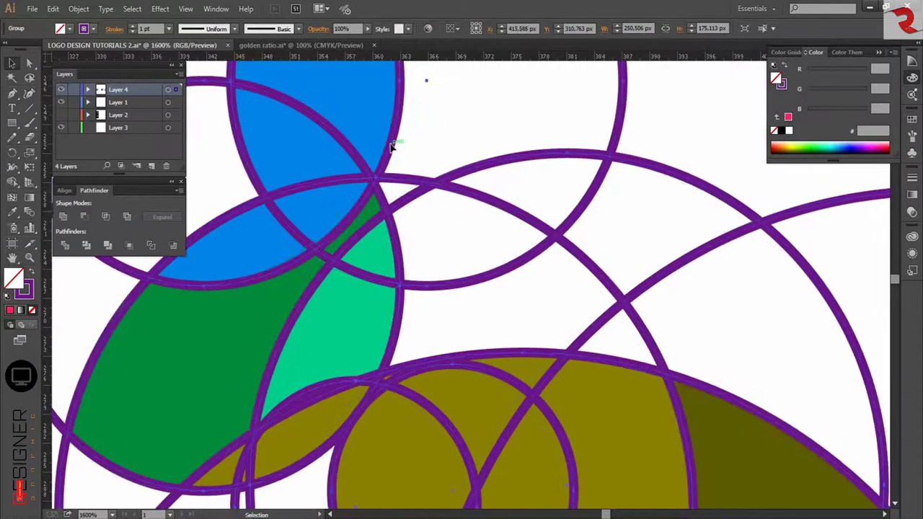
Remove the circle group's stroke and align its curves precisely with the ear's edge at about X 413.53 px
{"action": "left_click", "coordinate": [32, 310]}
{"action": "scroll", "coordinate": [360, 160], "scroll_direction": "up", "scroll_amount": 7}
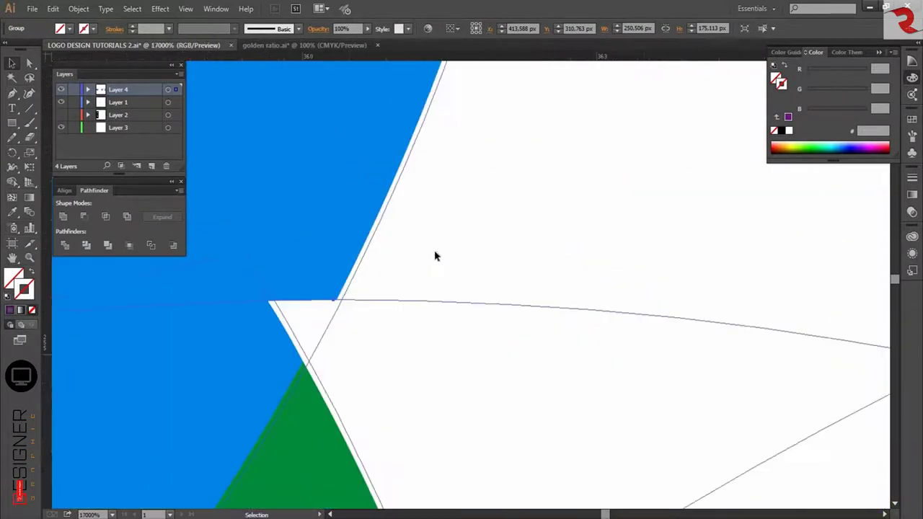
{"action": "left_click_drag", "start_coordinate": [333, 312], "coordinate": [328, 318]}
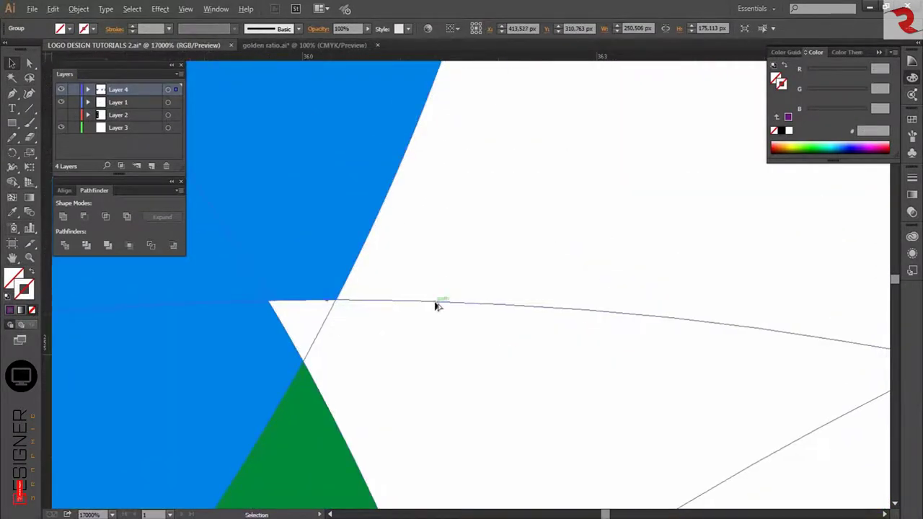
Merge the crown region below the ear in green (#00A216) with the Shape Builder and deselect the artwork
{"action": "scroll", "coordinate": [436, 306], "scroll_direction": "down", "scroll_amount": 5}
{"action": "left_click_drag", "start_coordinate": [473, 281], "coordinate": [418, 321]}
{"action": "left_click", "coordinate": [12, 182]}
{"action": "left_click", "coordinate": [813, 150]}
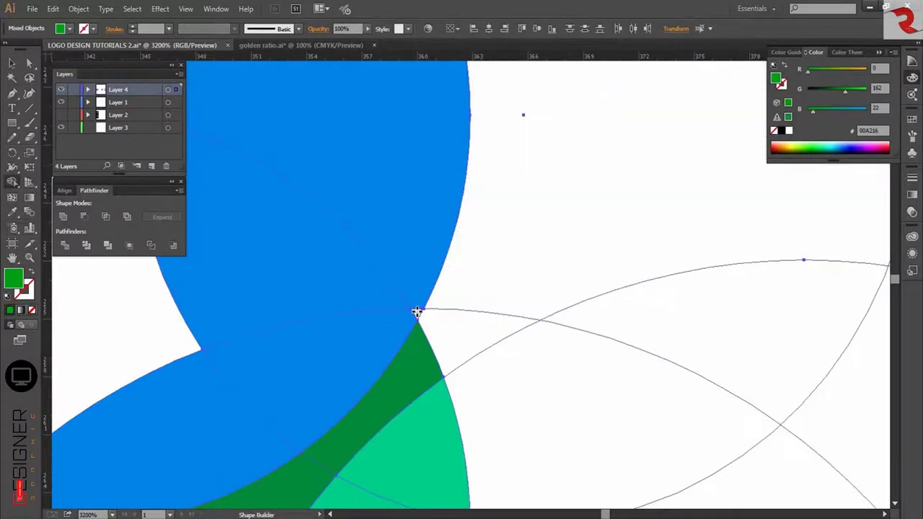
{"action": "left_click_drag", "start_coordinate": [366, 377], "coordinate": [367, 374]}
{"action": "scroll", "coordinate": [362, 346], "scroll_direction": "down", "scroll_amount": 3}
{"action": "left_click", "coordinate": [12, 64]}
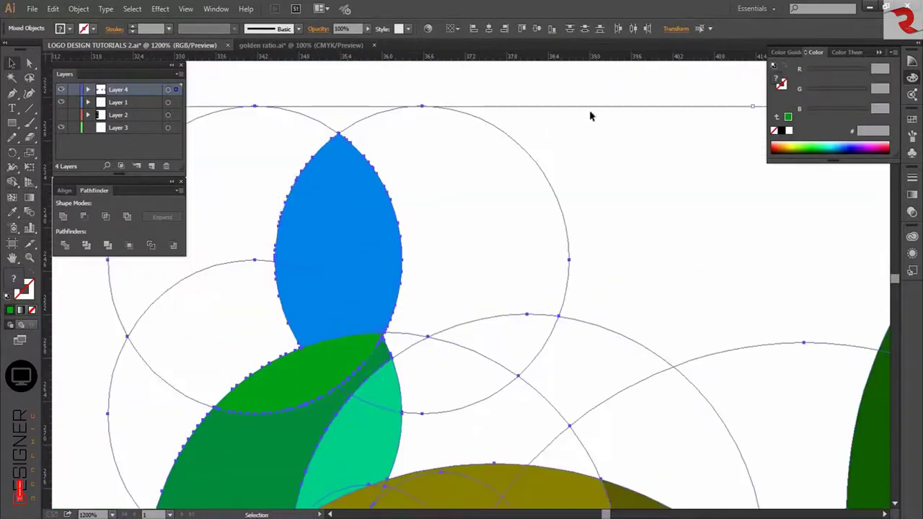
{"action": "left_click", "coordinate": [589, 112]}
{"action": "scroll", "coordinate": [537, 237], "scroll_direction": "down", "scroll_amount": 4}
{"action": "scroll", "coordinate": [543, 313], "scroll_direction": "down", "scroll_amount": 1}
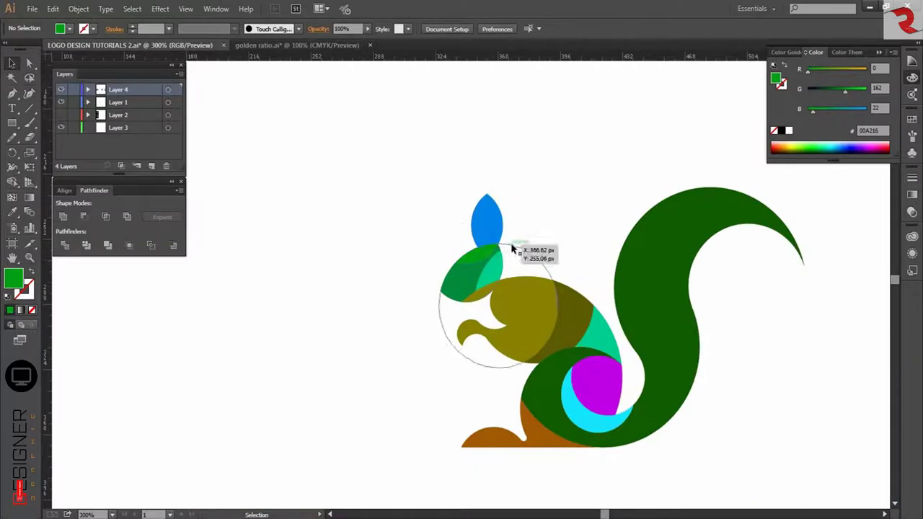
Merge the regions at the back of the head in dark blue (#2600D0) with the Shape Builder, and deselect the artwork
{"action": "key", "text": "ctrl+a"}
{"action": "key", "text": "shift+m"}
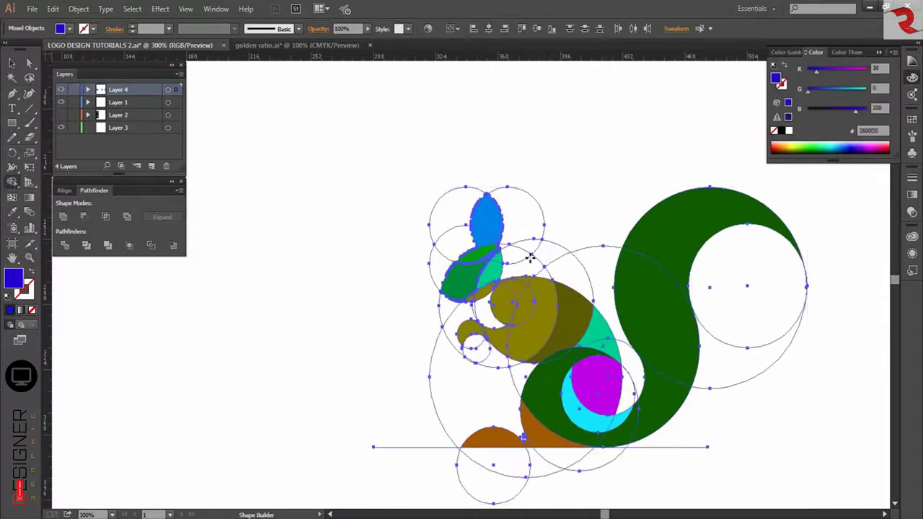
{"action": "scroll", "coordinate": [496, 248], "scroll_direction": "up", "scroll_amount": 3}
{"action": "left_click_drag", "start_coordinate": [479, 232], "coordinate": [519, 267]}
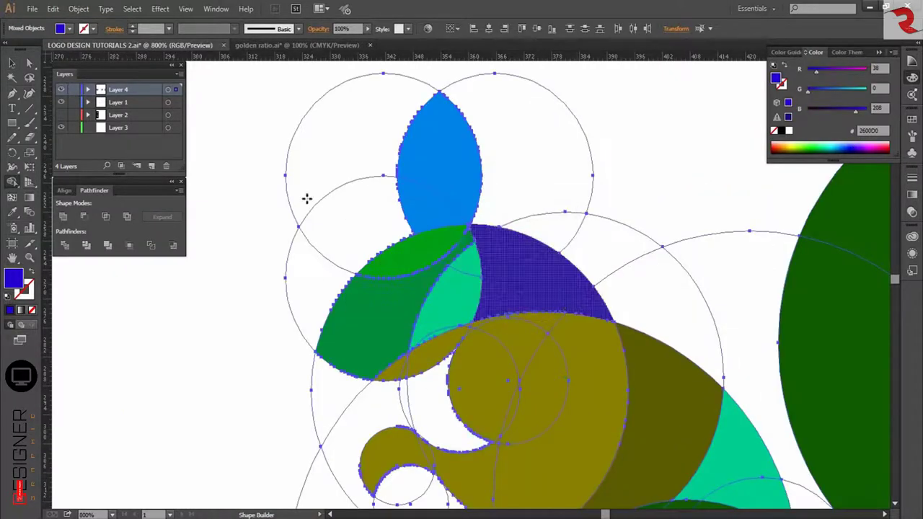
{"action": "key", "text": "v"}
{"action": "left_click", "coordinate": [130, 319]}
{"action": "scroll", "coordinate": [537, 306], "scroll_direction": "down", "scroll_amount": 5}
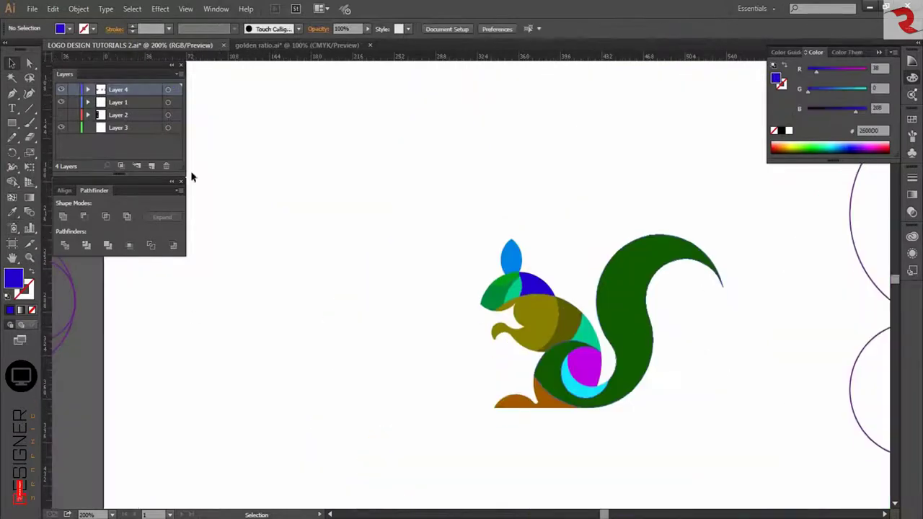
Clean up the unpainted construction paths around the coloured squirrel
{"action": "scroll", "coordinate": [637, 265], "scroll_direction": "down", "scroll_amount": 3}
{"action": "scroll", "coordinate": [669, 313], "scroll_direction": "up", "scroll_amount": 2}
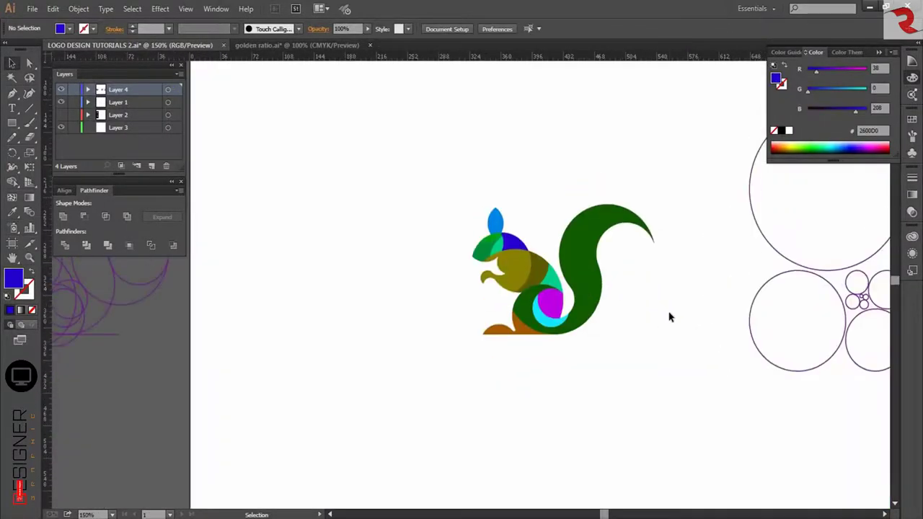
{"action": "left_click_drag", "start_coordinate": [385, 158], "coordinate": [686, 410]}
{"action": "left_click", "coordinate": [81, 10]}
{"action": "mouse_move", "coordinate": [143, 254]}
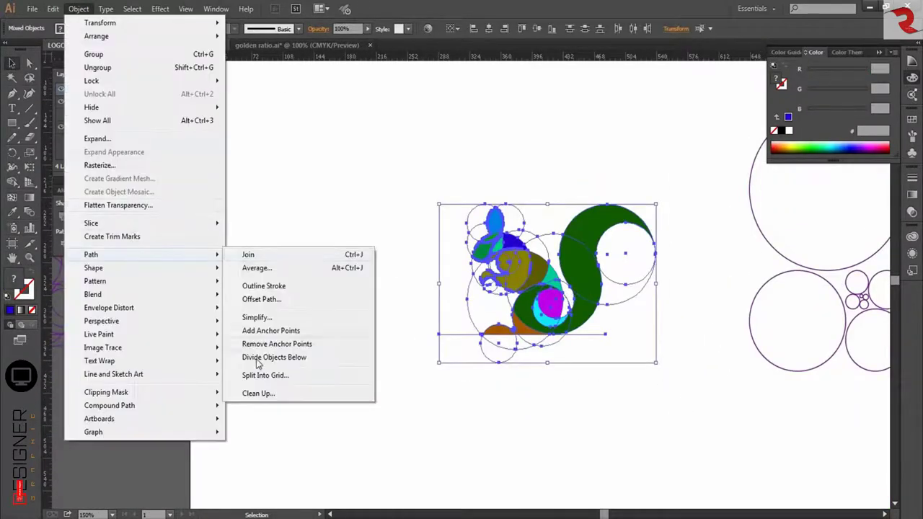
{"action": "left_click", "coordinate": [261, 393]}
{"action": "left_click", "coordinate": [442, 306]}
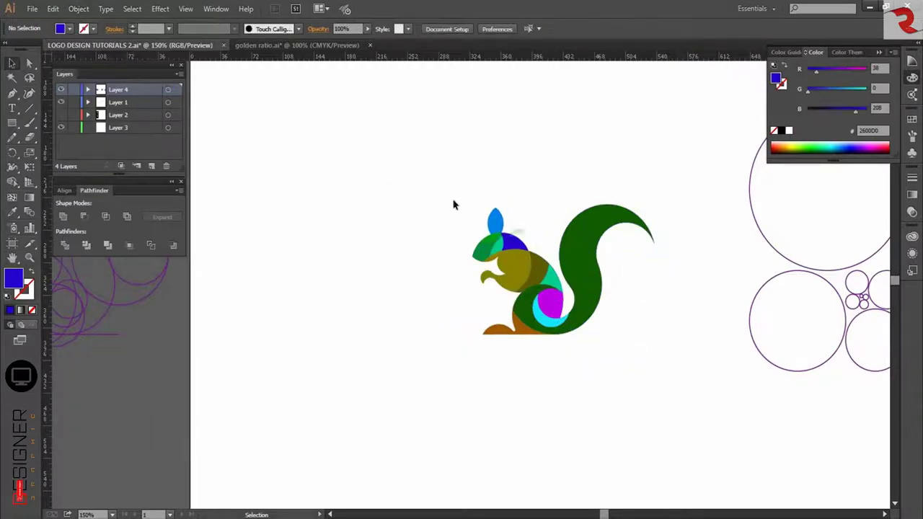
Merge the green face and crown regions with the back of the head into one dark blue (#2600D0) shape, leaving the ear separate
{"action": "scroll", "coordinate": [450, 186], "scroll_direction": "up", "scroll_amount": 2}
{"action": "left_click_drag", "start_coordinate": [450, 187], "coordinate": [850, 454]}
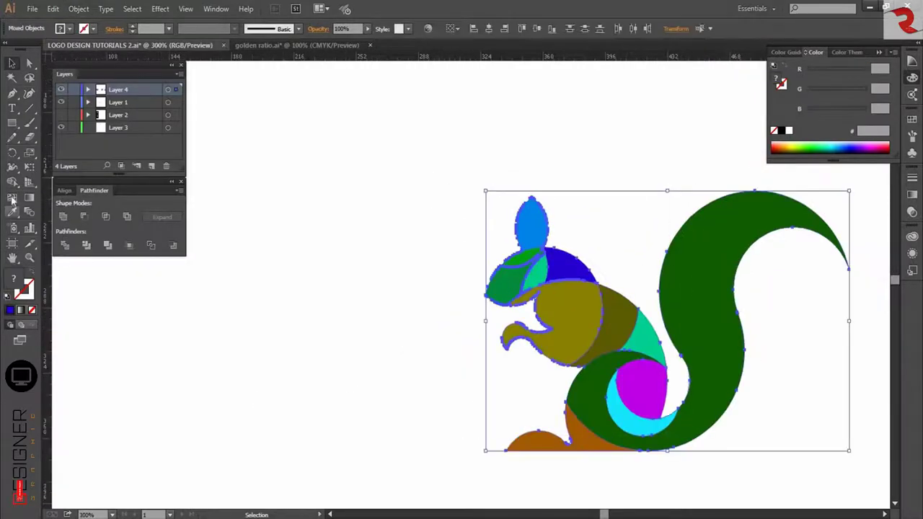
{"action": "key", "text": "shift+m"}
{"action": "scroll", "coordinate": [569, 268], "scroll_direction": "up", "scroll_amount": 3}
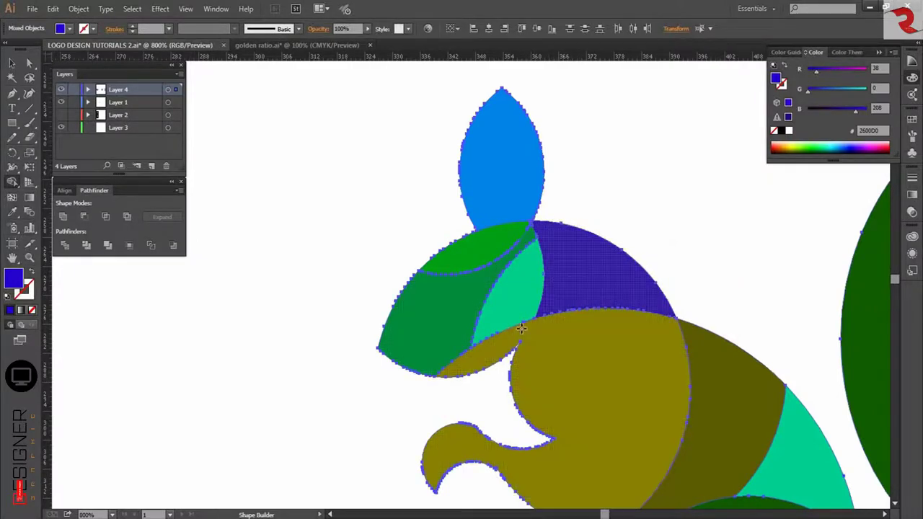
{"action": "mouse_move", "coordinate": [560, 271]}
{"action": "left_mouse_down"}
{"action": "mouse_move", "coordinate": [447, 264]}
{"action": "mouse_move", "coordinate": [447, 321]}
{"action": "mouse_move", "coordinate": [442, 282]}
{"action": "left_mouse_up"}
{"action": "scroll", "coordinate": [483, 330], "scroll_direction": "up", "scroll_amount": 5}
{"action": "scroll", "coordinate": [460, 294], "scroll_direction": "down", "scroll_amount": 7}
{"action": "left_click", "coordinate": [12, 65]}
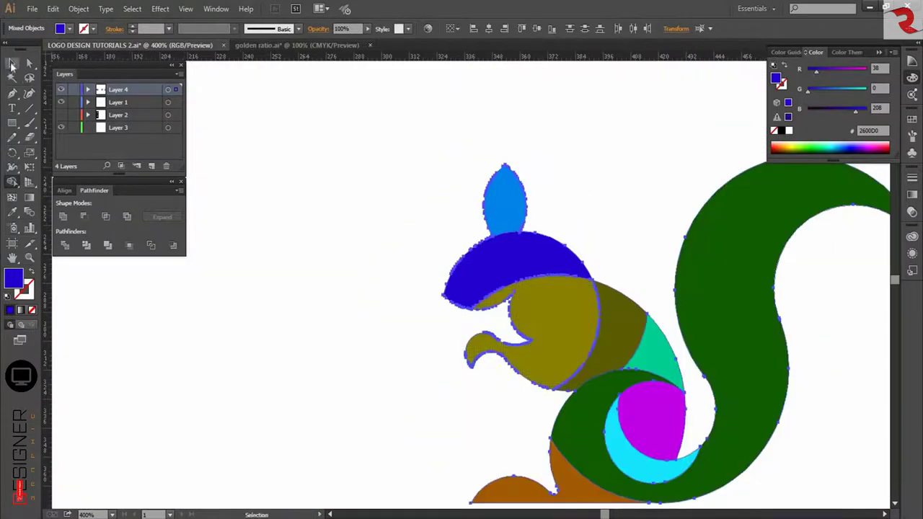
{"action": "left_click", "coordinate": [581, 145]}
{"action": "scroll", "coordinate": [581, 144], "scroll_direction": "down", "scroll_amount": 2}
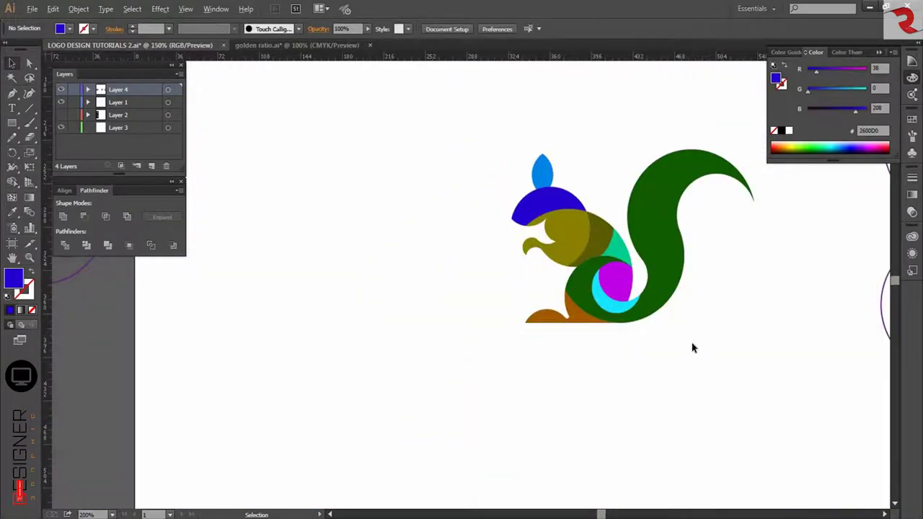
Colour the ear and tail brown (#95320F) and the foot red-orange (#FC3500) by sampling the palette circles below the artboard
{"action": "key", "text": "ctrl+minus"}
{"action": "key", "text": "ctrl+minus"}
{"action": "scroll", "coordinate": [657, 347], "scroll_direction": "up", "scroll_amount": 1}
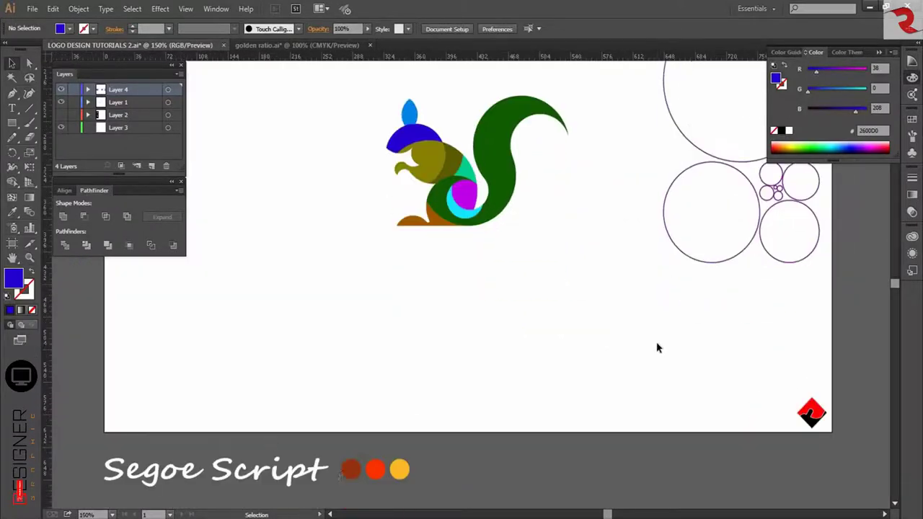
{"action": "left_click", "coordinate": [409, 112]}
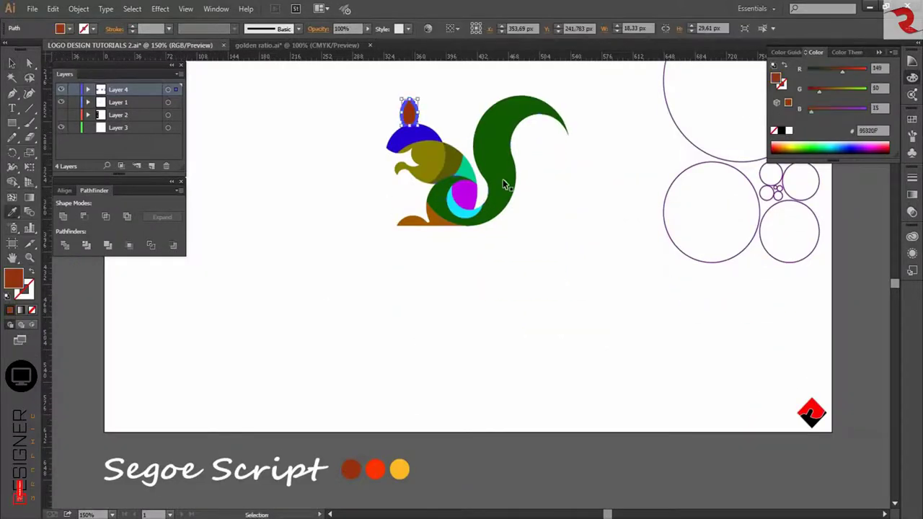
{"action": "left_click", "coordinate": [503, 184], "text": "ctrl"}
{"action": "left_click", "coordinate": [352, 470]}
{"action": "left_click", "coordinate": [472, 305], "text": "ctrl"}
{"action": "left_click", "coordinate": [437, 219], "text": "ctrl"}
{"action": "left_click", "coordinate": [376, 470]}
{"action": "left_click", "coordinate": [440, 303], "text": "ctrl"}
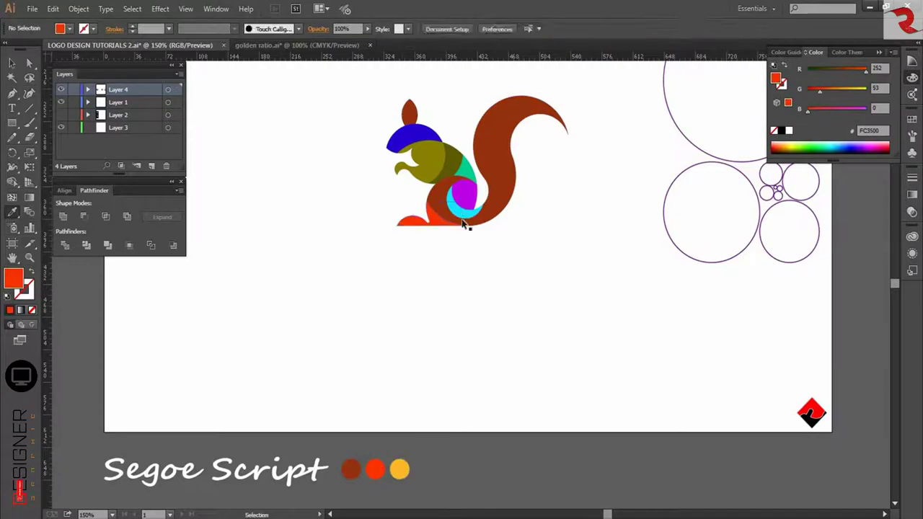
Colour the haunch crescent and lower back patch yellow (#FCBB29) and the inner haunch red-orange by sampling existing colours
{"action": "left_click", "coordinate": [464, 215], "text": "ctrl"}
{"action": "left_click", "coordinate": [400, 470]}
{"action": "left_click", "coordinate": [465, 197], "text": "ctrl"}
{"action": "left_click", "coordinate": [431, 222]}
{"action": "left_click", "coordinate": [468, 141], "text": "ctrl"}
{"action": "left_click", "coordinate": [467, 170], "text": "ctrl"}
{"action": "left_click", "coordinate": [467, 214]}
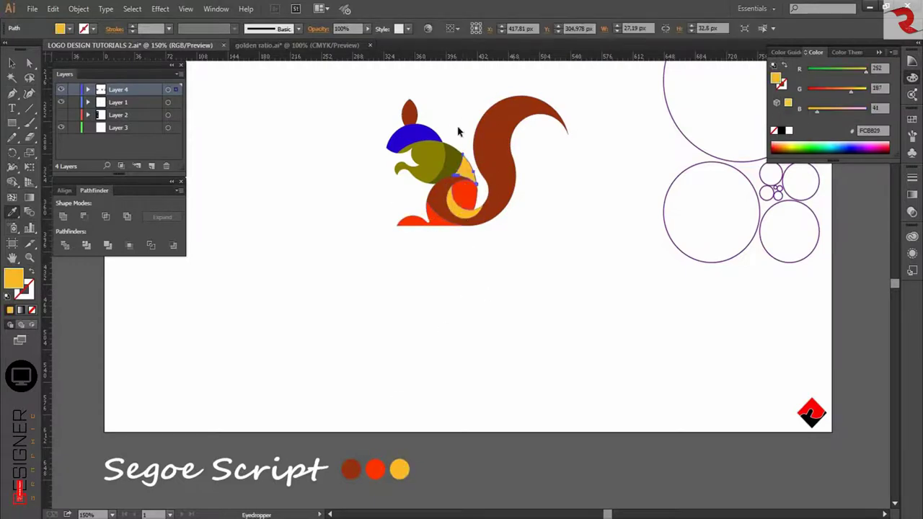
{"action": "left_click", "coordinate": [460, 132], "text": "ctrl"}
Colour the upper back band red-orange (#FC3500) and the chest and arm shape brown (#95320F)
{"action": "left_click", "coordinate": [453, 160], "text": "ctrl"}
{"action": "left_click", "coordinate": [440, 222]}
{"action": "left_click", "coordinate": [445, 272], "text": "ctrl"}
{"action": "left_click", "coordinate": [431, 164], "text": "ctrl"}
{"action": "left_click", "coordinate": [438, 205]}
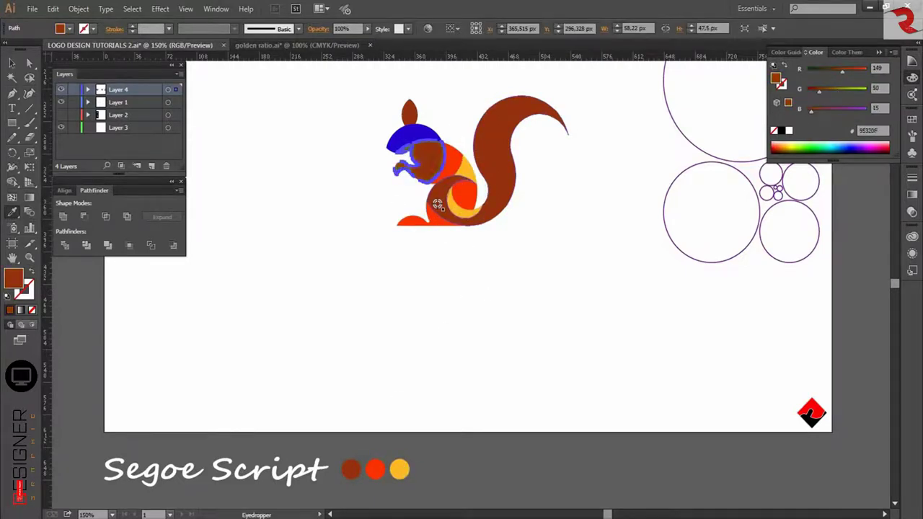
{"action": "left_click", "coordinate": [410, 200], "text": "ctrl"}
Colour the head yellow (#FCBB29) and the ear red-orange (#FC3500)
{"action": "left_click", "coordinate": [411, 138], "text": "ctrl"}
{"action": "left_click", "coordinate": [451, 169]}
{"action": "left_click", "coordinate": [468, 173]}
{"action": "left_click", "coordinate": [396, 273], "text": "ctrl"}
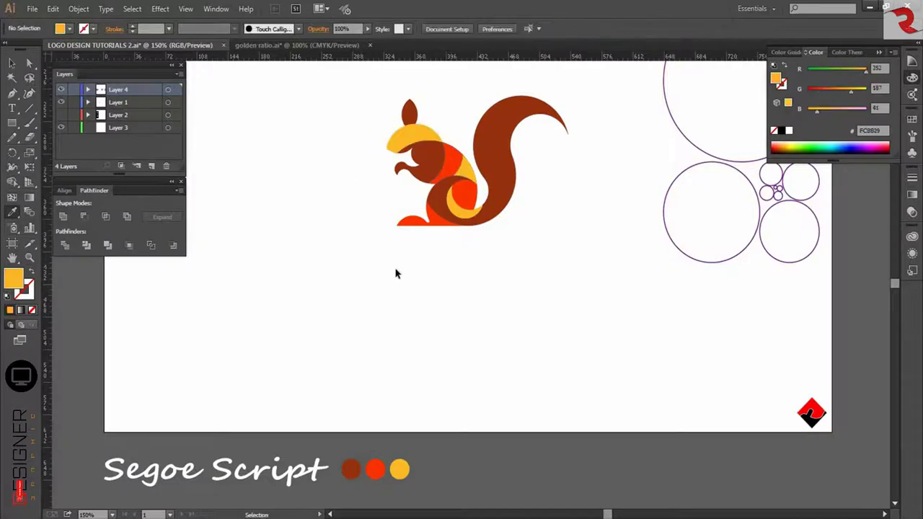
{"action": "left_click", "coordinate": [412, 125], "text": "ctrl"}
{"action": "left_click", "coordinate": [439, 199]}
{"action": "left_click", "coordinate": [469, 290], "text": "ctrl"}
{"action": "scroll", "coordinate": [432, 274], "scroll_direction": "up", "scroll_amount": 1}
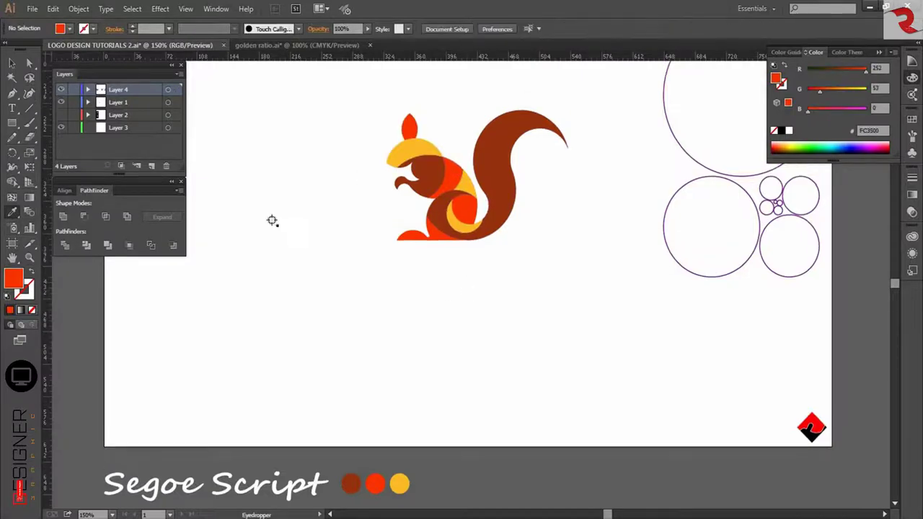
Recolour the head brown (#95320F) and the lower back patch red-orange (#FC3500)
{"action": "left_click", "coordinate": [378, 153], "text": "ctrl"}
{"action": "left_click", "coordinate": [432, 177]}
{"action": "left_click", "coordinate": [354, 223], "text": "ctrl"}
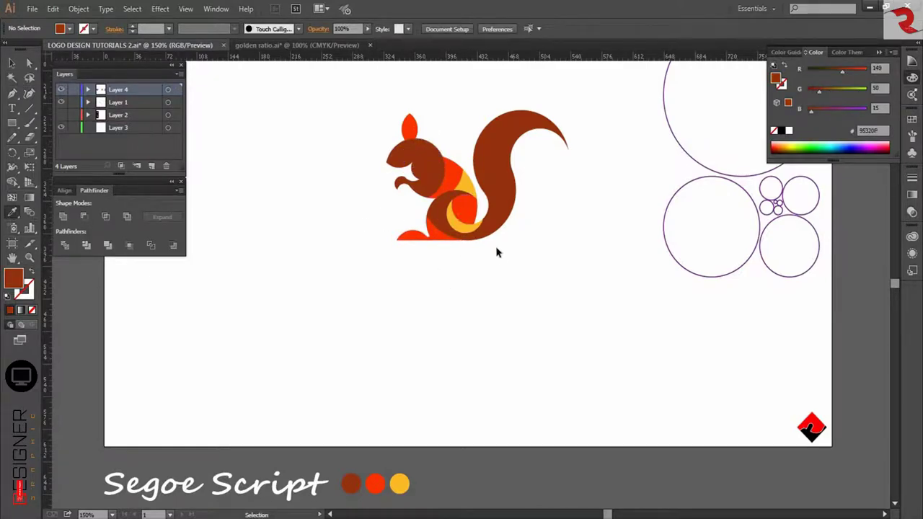
{"action": "left_click", "coordinate": [470, 187], "text": "ctrl"}
{"action": "left_click", "coordinate": [455, 171]}
{"action": "left_click", "coordinate": [457, 147], "text": "ctrl"}
Recolour the inner haunch yellow (#FCBB29) and the foot brown (#95320F)
{"action": "left_click", "coordinate": [468, 211], "text": "ctrl"}
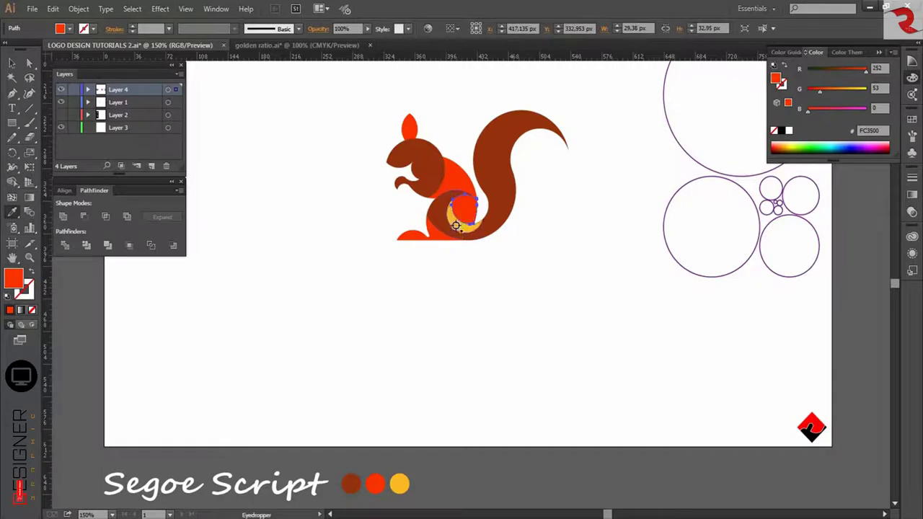
{"action": "left_click", "coordinate": [455, 226]}
{"action": "left_click", "coordinate": [454, 274], "text": "ctrl"}
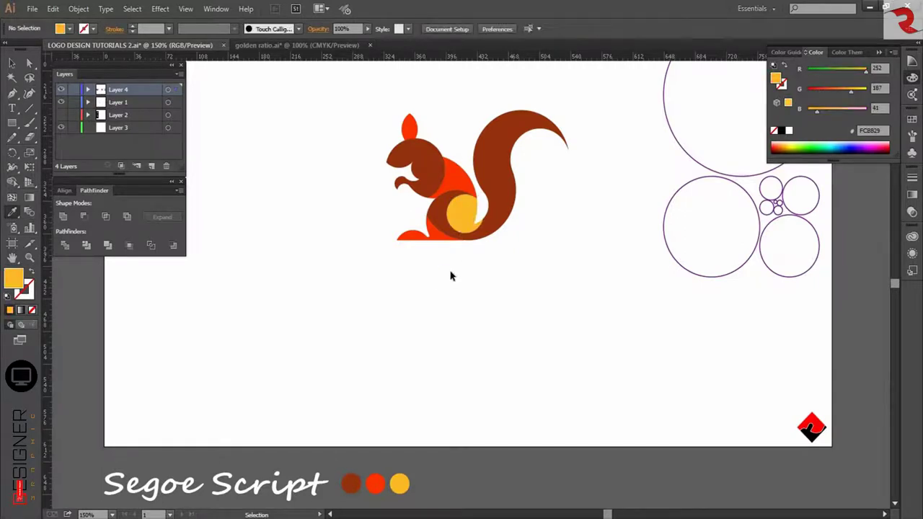
{"action": "left_click", "coordinate": [431, 236], "text": "ctrl"}
{"action": "left_click", "coordinate": [434, 213]}
{"action": "left_click", "coordinate": [346, 217], "text": "ctrl"}
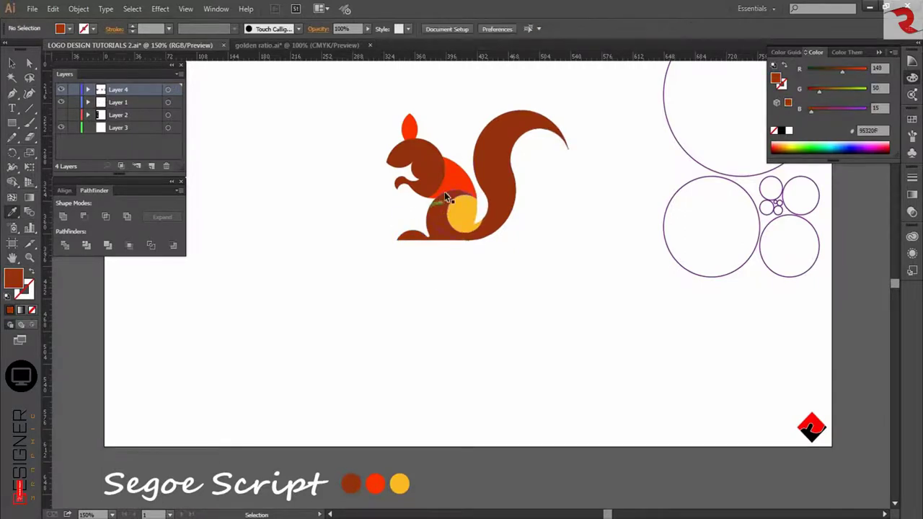
Recolour the upper back band yellow (#FCBB29) and the inner haunch red-orange
{"action": "left_click", "coordinate": [453, 178], "text": "ctrl"}
{"action": "left_click", "coordinate": [461, 215]}
{"action": "left_click", "coordinate": [460, 254], "text": "ctrl"}
{"action": "left_click", "coordinate": [465, 213], "text": "ctrl"}
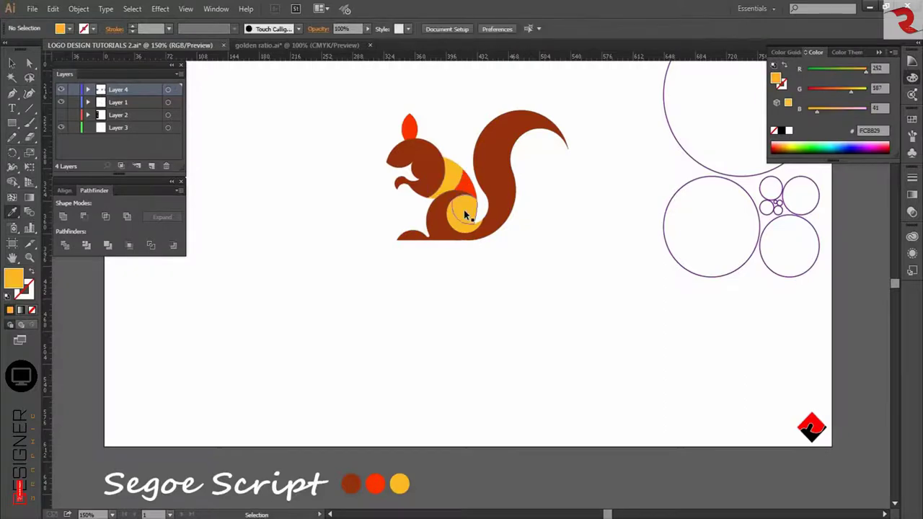
{"action": "left_click", "coordinate": [468, 186]}
{"action": "left_click", "coordinate": [464, 308], "text": "ctrl"}
Recolour the head yellow (#FCBB29) by sampling the upper back band, and deselect the artwork
{"action": "left_click", "coordinate": [416, 150], "text": "ctrl"}
{"action": "left_click", "coordinate": [448, 179]}
{"action": "left_click", "coordinate": [12, 65]}
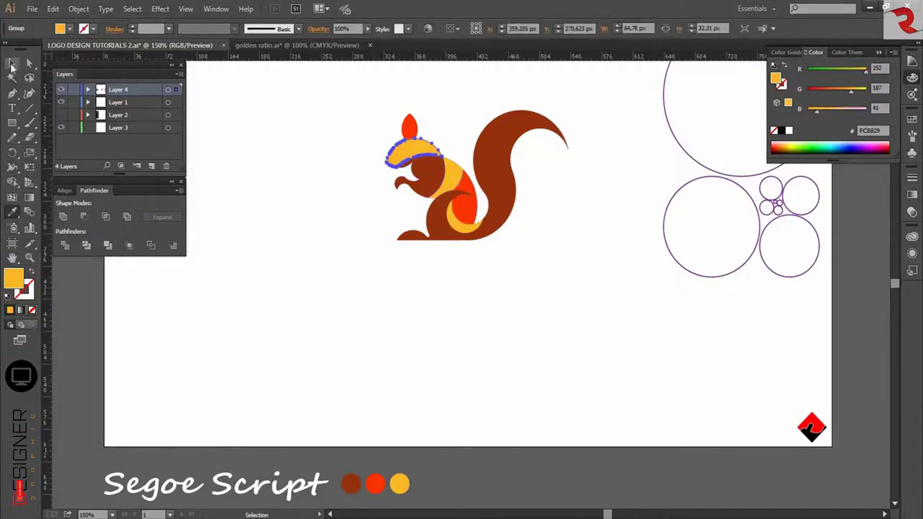
{"action": "left_click", "coordinate": [499, 336]}
Duplicate the whole squirrel to the left of the original and unite the copy's pieces into one shape
{"action": "scroll", "coordinate": [500, 336], "scroll_direction": "down", "scroll_amount": 1}
{"action": "scroll", "coordinate": [499, 333], "scroll_direction": "left", "scroll_amount": 1}
{"action": "scroll", "coordinate": [497, 328], "scroll_direction": "up", "scroll_amount": 3}
{"action": "scroll", "coordinate": [495, 300], "scroll_direction": "up", "scroll_amount": 2}
{"action": "scroll", "coordinate": [494, 299], "scroll_direction": "down", "scroll_amount": 1}
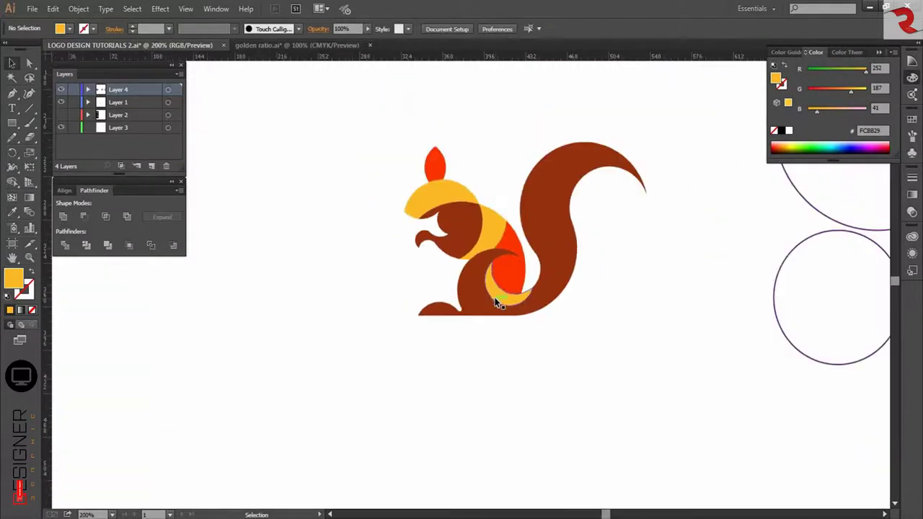
{"action": "left_click_drag", "start_coordinate": [352, 113], "coordinate": [660, 359]}
{"action": "scroll", "coordinate": [570, 303], "scroll_direction": "left", "scroll_amount": 3}
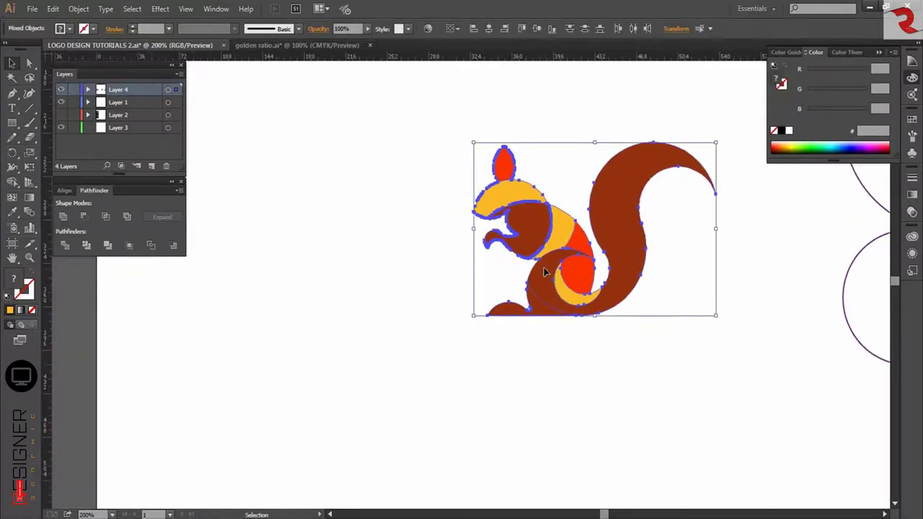
{"action": "left_click_drag", "start_coordinate": [545, 271], "coordinate": [299, 271]}
{"action": "left_click", "coordinate": [65, 219]}
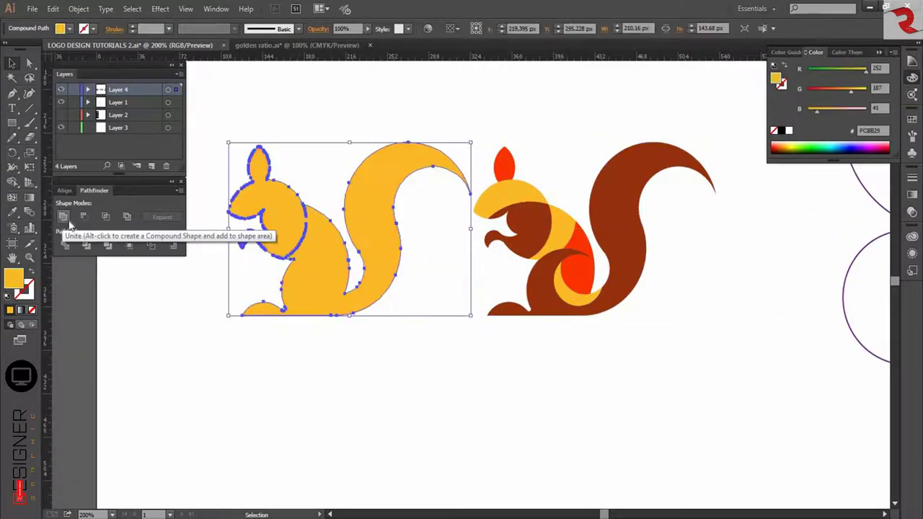
{"action": "left_click", "coordinate": [62, 220]}
Give the united squirrel copy a 1 pt black stroke with no fill, and deselect it
{"action": "left_click", "coordinate": [781, 132]}
{"action": "key", "text": "shift+x"}
{"action": "left_click", "coordinate": [355, 386]}
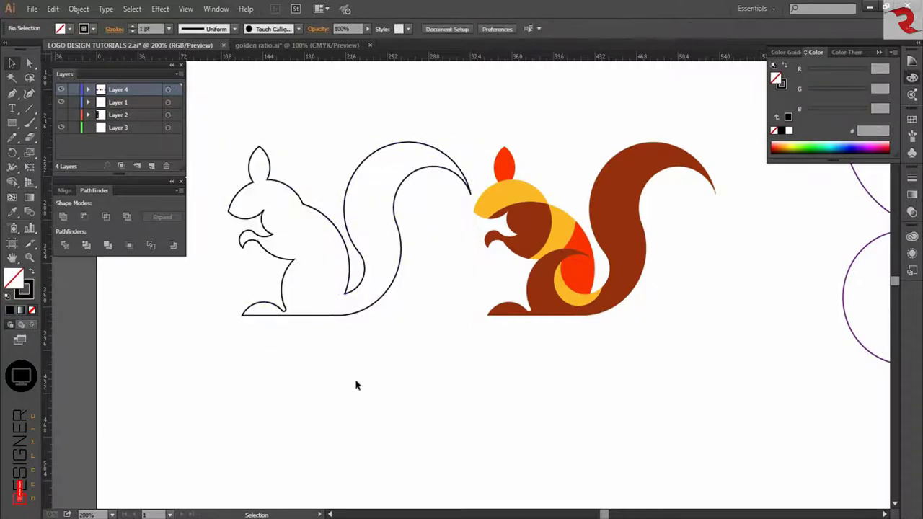
Thicken the outline at the front of the haunch, the paw and the forehead with the Width tool
{"action": "left_click", "coordinate": [324, 315]}
{"action": "key", "text": "shift+w"}
{"action": "scroll", "coordinate": [243, 247], "scroll_direction": "up", "scroll_amount": 3}
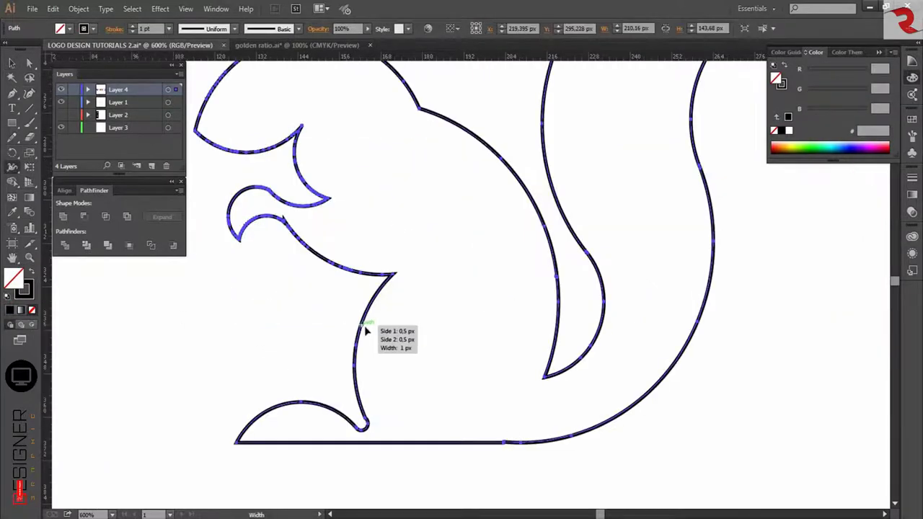
{"action": "mouse_move", "coordinate": [367, 329]}
{"action": "left_mouse_down"}
{"action": "mouse_move", "coordinate": [376, 343]}
{"action": "mouse_move", "coordinate": [364, 333]}
{"action": "left_mouse_up"}
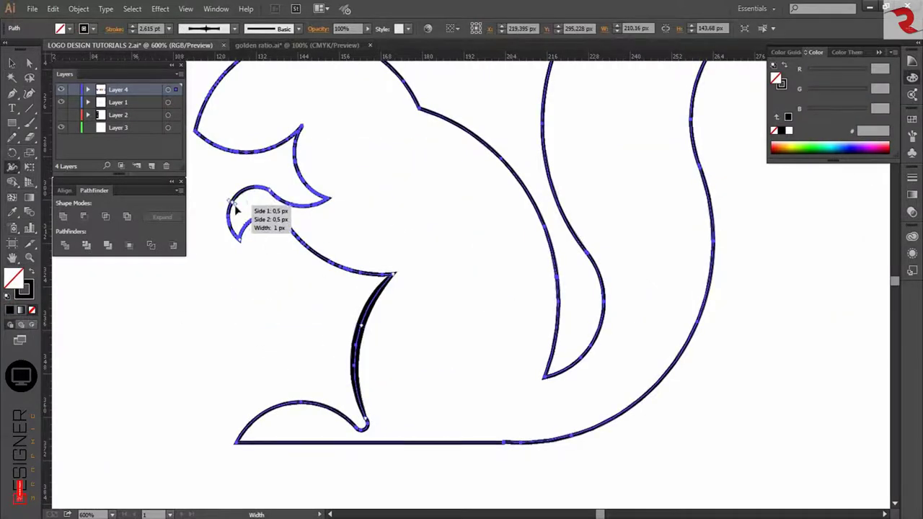
{"action": "left_click_drag", "start_coordinate": [233, 203], "coordinate": [236, 206]}
{"action": "scroll", "coordinate": [269, 183], "scroll_direction": "up", "scroll_amount": 3}
{"action": "left_click_drag", "start_coordinate": [234, 109], "coordinate": [239, 115]}
{"action": "scroll", "coordinate": [346, 211], "scroll_direction": "up", "scroll_amount": 7}
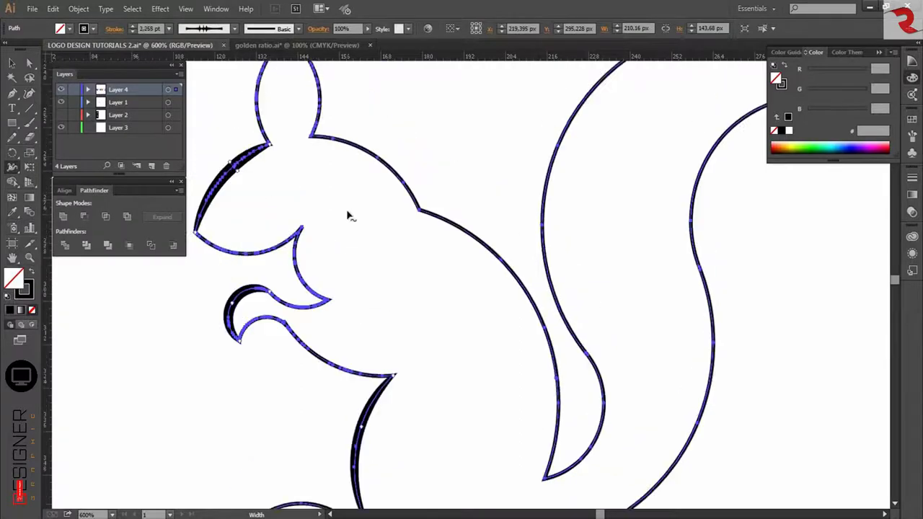
Thicken the ear's rear edge and the upper and lower back curves with the Width tool, up to about 3.3 pt
{"action": "left_click_drag", "start_coordinate": [315, 116], "coordinate": [309, 117]}
{"action": "mouse_move", "coordinate": [529, 339]}
{"action": "left_mouse_down"}
{"action": "mouse_move", "coordinate": [521, 346]}
{"action": "mouse_move", "coordinate": [526, 320]}
{"action": "left_mouse_up"}
{"action": "scroll", "coordinate": [553, 380], "scroll_direction": "down", "scroll_amount": 2}
{"action": "key", "text": "ctrl+z"}
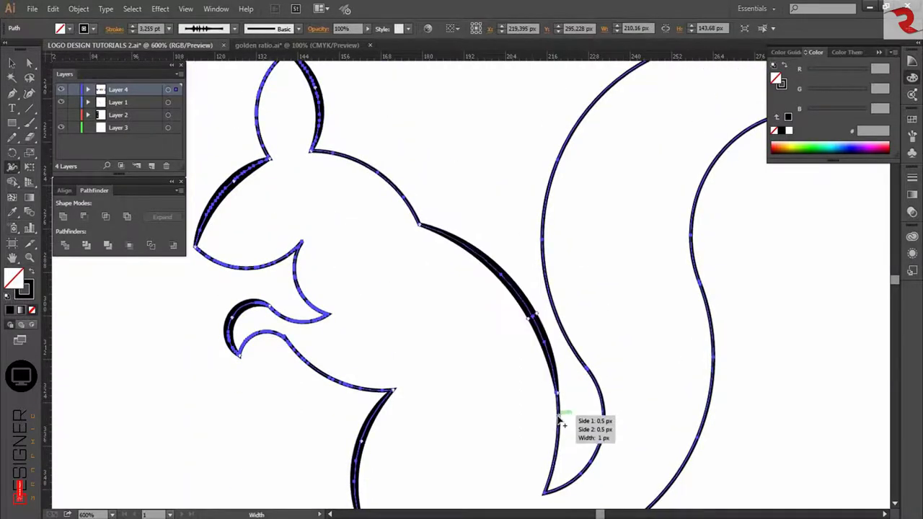
{"action": "left_click_drag", "start_coordinate": [555, 420], "coordinate": [570, 437]}
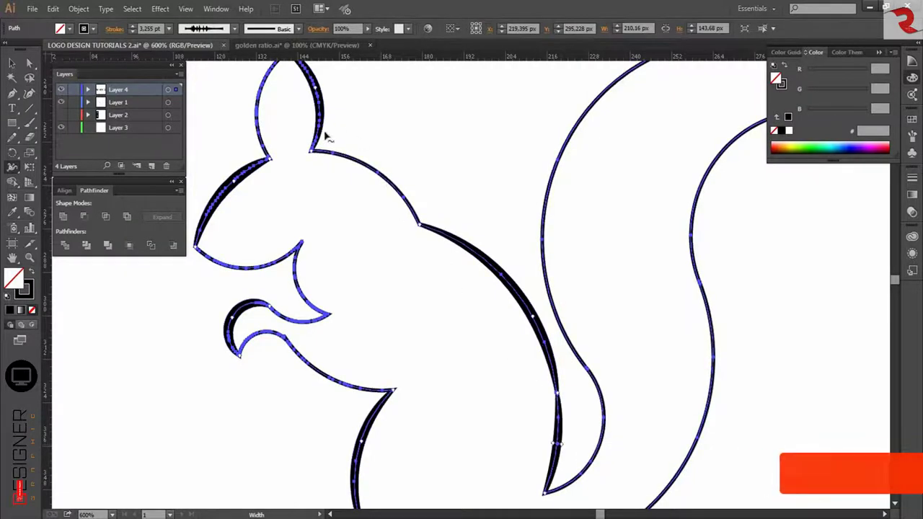
Thicken the nape, throat, lower paw edge, belly and foot curves with the Width tool, up to about 3.6 pt
{"action": "left_click_drag", "start_coordinate": [375, 183], "coordinate": [374, 184]}
{"action": "left_click_drag", "start_coordinate": [301, 292], "coordinate": [311, 286]}
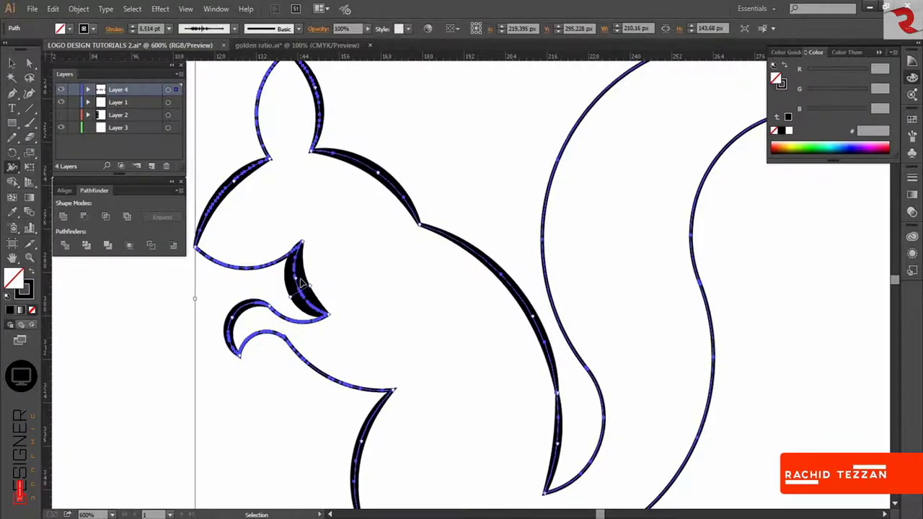
{"action": "key", "text": "ctrl+z"}
{"action": "scroll", "coordinate": [346, 273], "scroll_direction": "down", "scroll_amount": 4}
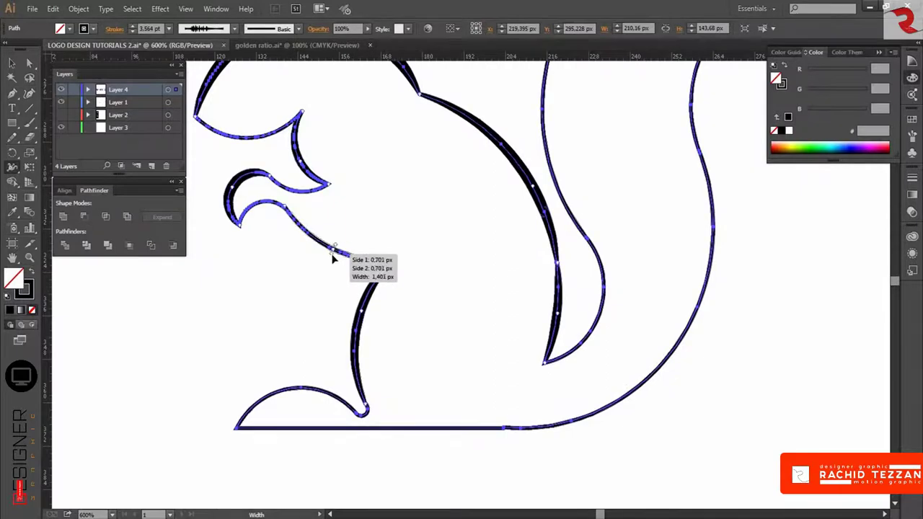
{"action": "left_click_drag", "start_coordinate": [261, 209], "coordinate": [258, 203]}
{"action": "left_click_drag", "start_coordinate": [303, 390], "coordinate": [302, 382]}
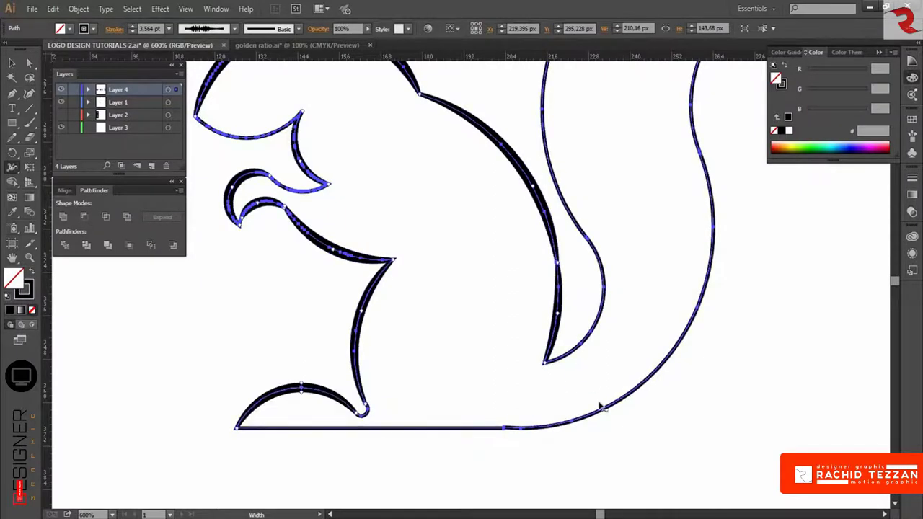
Thicken the forearm, the lower front edge of the ear and the tail's curves with the Width tool, reaching about 8.4 pt on the tail's rear edge
{"action": "scroll", "coordinate": [501, 430], "scroll_direction": "up", "scroll_amount": 1}
{"action": "left_click_drag", "start_coordinate": [604, 330], "coordinate": [608, 331]}
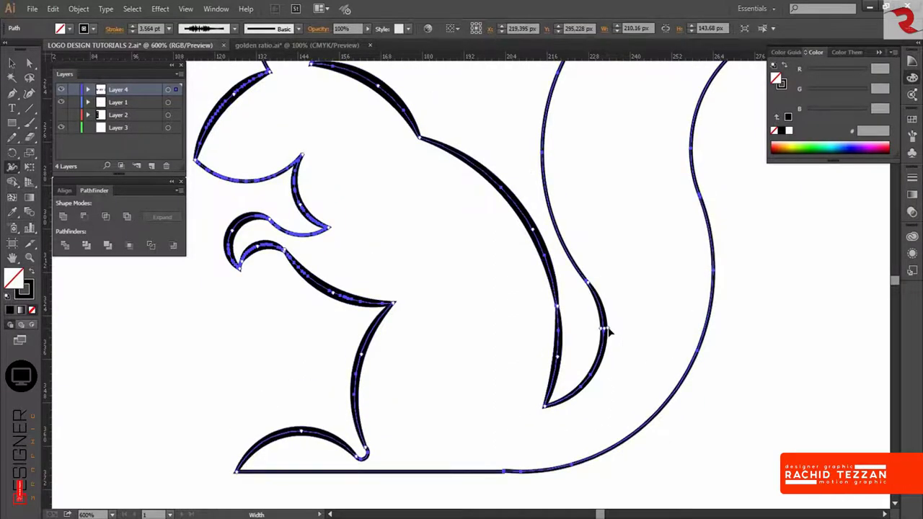
{"action": "scroll", "coordinate": [607, 329], "scroll_direction": "down", "scroll_amount": 2}
{"action": "left_click_drag", "start_coordinate": [458, 288], "coordinate": [463, 291]}
{"action": "left_click_drag", "start_coordinate": [433, 176], "coordinate": [436, 170]}
{"action": "left_click_drag", "start_coordinate": [670, 195], "coordinate": [673, 205]}
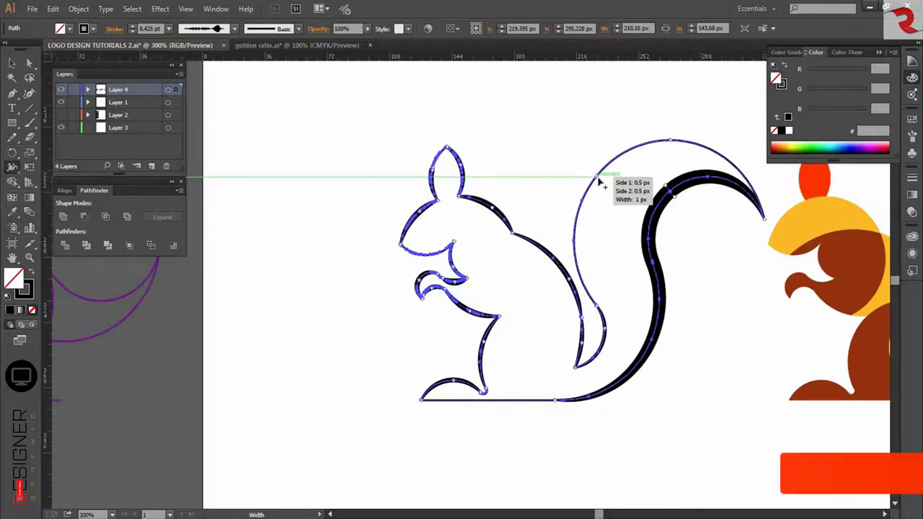
{"action": "key", "text": "v"}
{"action": "left_click", "coordinate": [388, 263]}
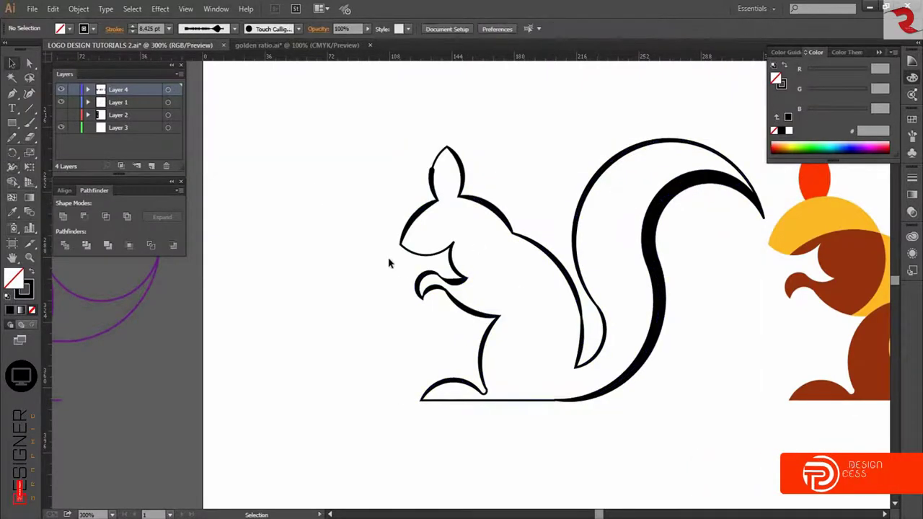
Thicken the upper part of the ear's front edge with the Width tool
{"action": "left_click", "coordinate": [436, 160]}
{"action": "key", "text": "shift+m"}
{"action": "scroll", "coordinate": [461, 172], "scroll_direction": "up", "scroll_amount": 3}
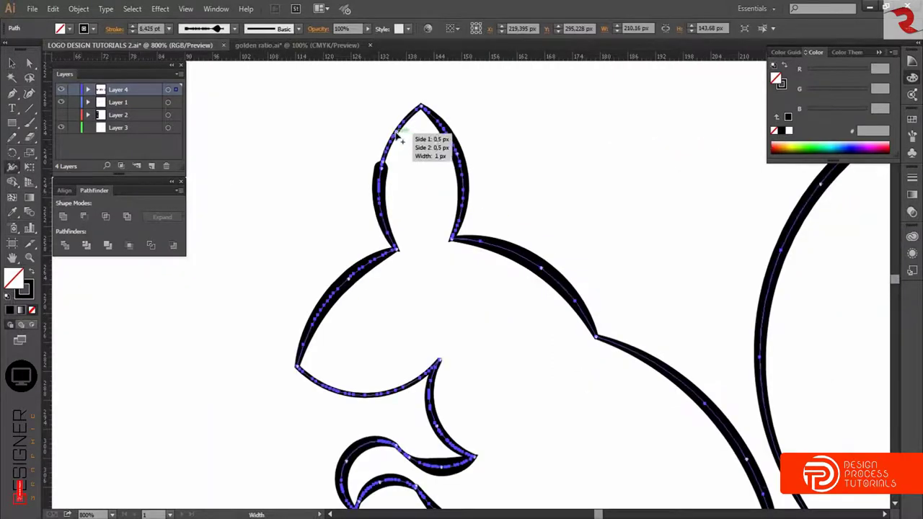
{"action": "left_click_drag", "start_coordinate": [396, 134], "coordinate": [416, 121]}
{"action": "key", "text": "v"}
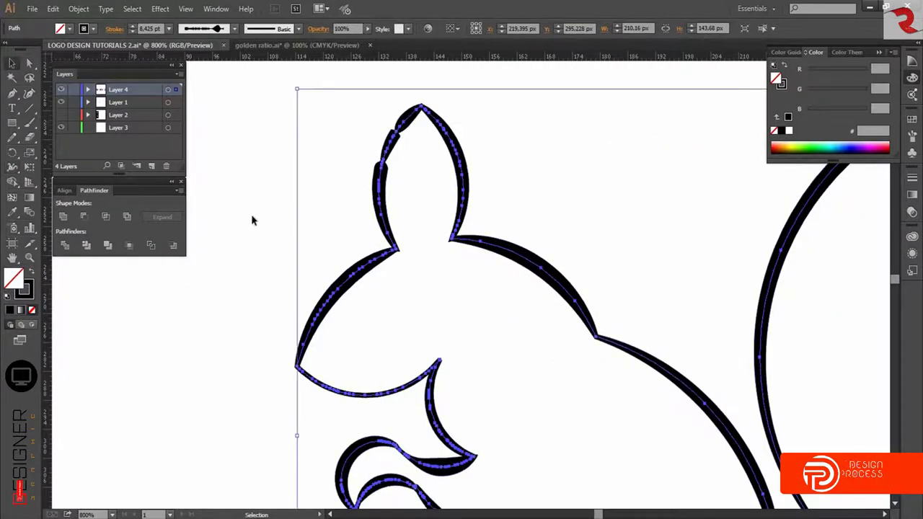
{"action": "scroll", "coordinate": [434, 258], "scroll_direction": "down", "scroll_amount": 5}
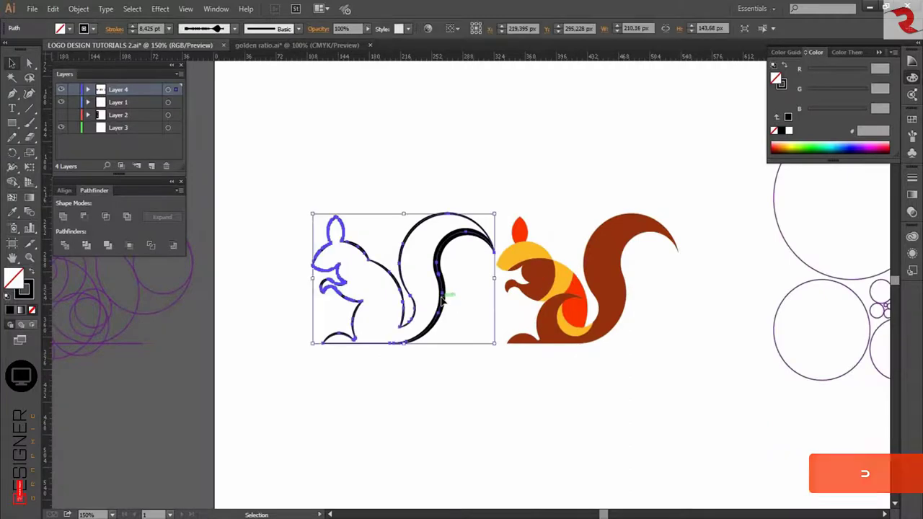
Move the outline squirrel aside, paste a copy of the coloured squirrel in front of itself, and unite the copy into one silhouette
{"action": "left_click_drag", "start_coordinate": [442, 301], "coordinate": [401, 302]}
{"action": "left_click_drag", "start_coordinate": [482, 175], "coordinate": [692, 387]}
{"action": "left_click", "coordinate": [54, 10]}
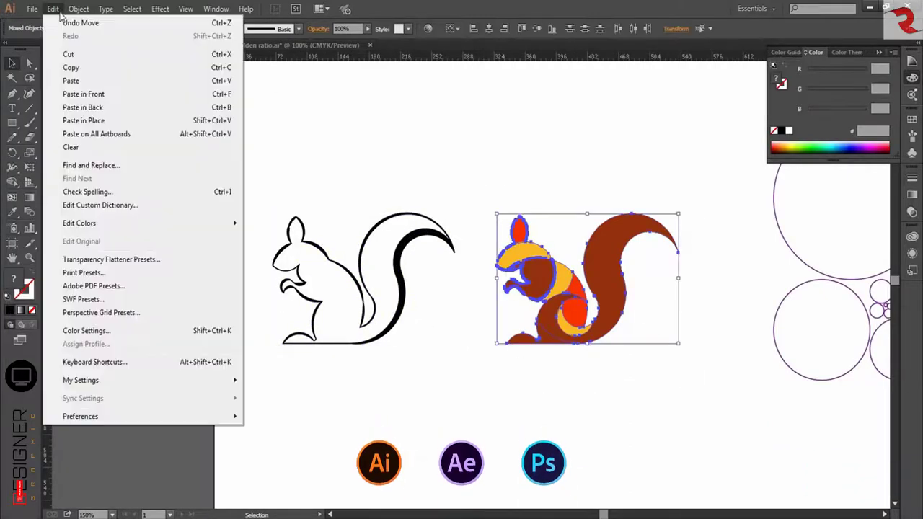
{"action": "left_click", "coordinate": [71, 67]}
{"action": "left_click", "coordinate": [55, 11]}
{"action": "left_click", "coordinate": [85, 94]}
{"action": "left_click", "coordinate": [63, 216]}
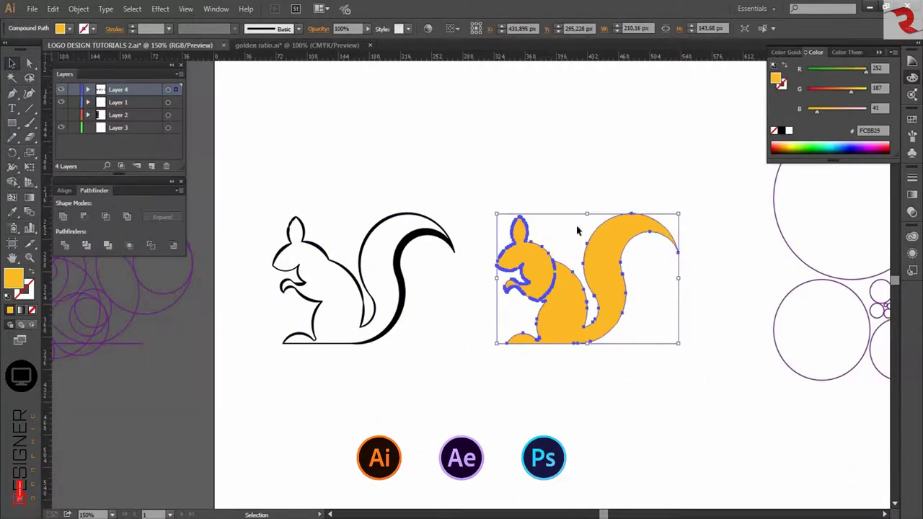
{"action": "left_click", "coordinate": [64, 217]}
Fill the united silhouette with a white-to-black radial gradient
{"action": "left_click", "coordinate": [912, 195]}
{"action": "left_click", "coordinate": [770, 188]}
{"action": "left_click", "coordinate": [916, 47]}
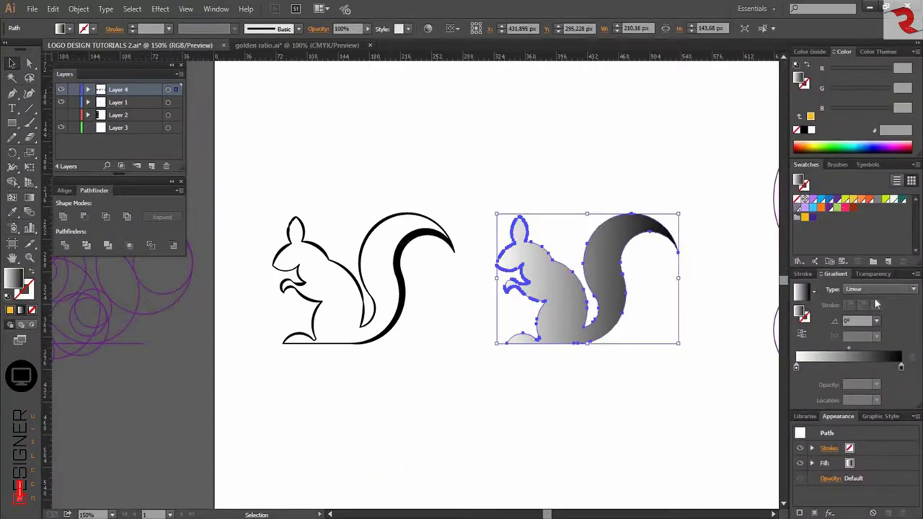
{"action": "left_click", "coordinate": [879, 288]}
{"action": "left_click", "coordinate": [875, 302]}
Centre the radial gradient on the squirrel's back, widen it to the tail, and move its midpoint to 61.83%
{"action": "left_click", "coordinate": [30, 197]}
{"action": "left_click_drag", "start_coordinate": [587, 278], "coordinate": [552, 286]}
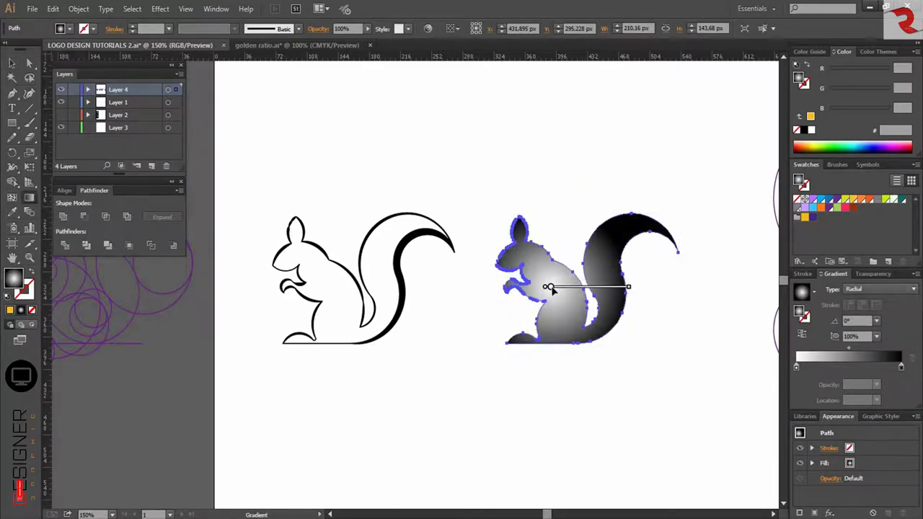
{"action": "left_click_drag", "start_coordinate": [633, 286], "coordinate": [610, 286]}
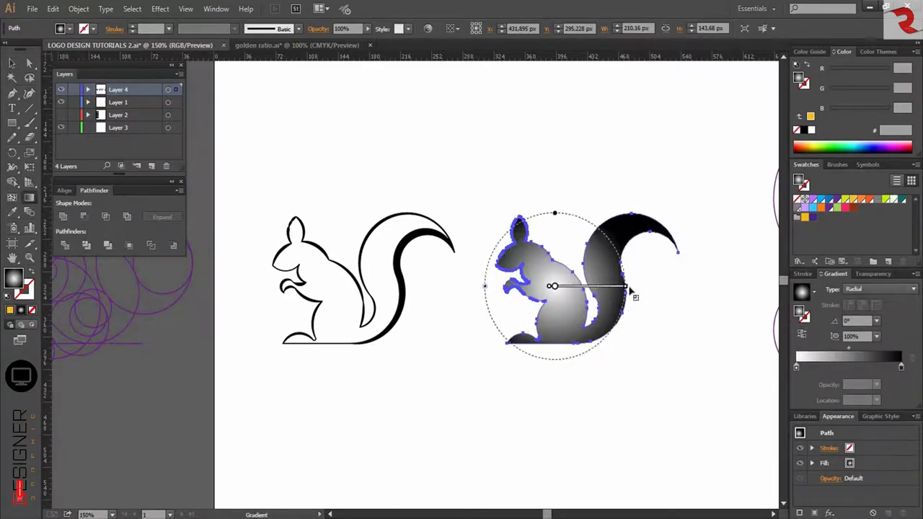
{"action": "left_click_drag", "start_coordinate": [552, 286], "coordinate": [563, 269]}
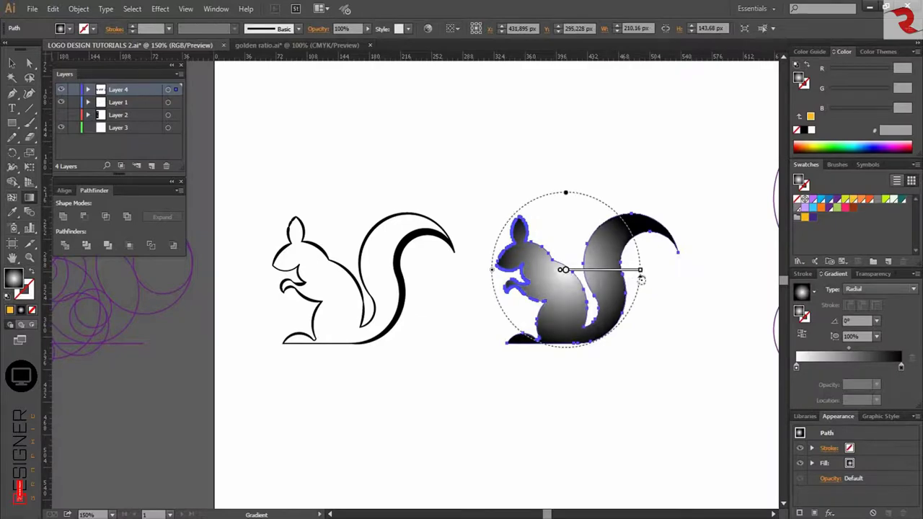
{"action": "left_click_drag", "start_coordinate": [641, 280], "coordinate": [661, 270]}
{"action": "left_click_drag", "start_coordinate": [848, 348], "coordinate": [860, 348]}
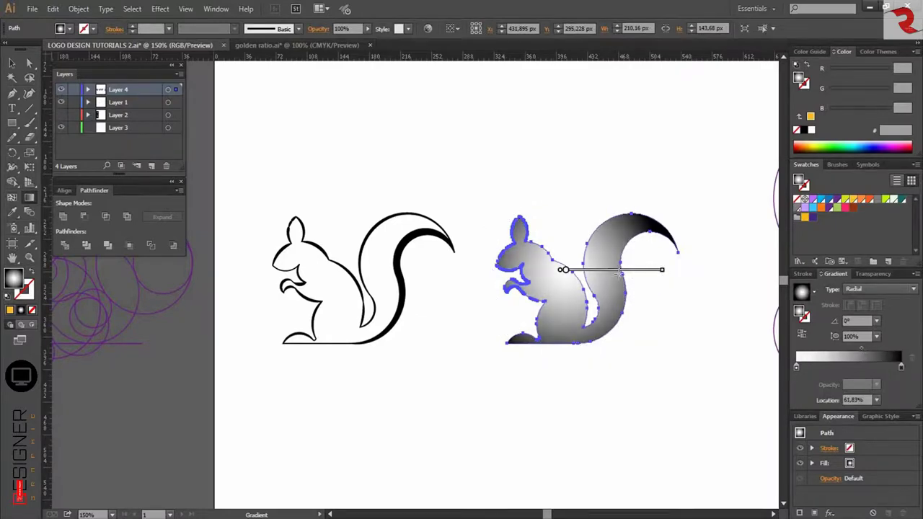
Set the gradient silhouette's blending mode to Overlay
{"action": "left_click", "coordinate": [12, 64]}
{"action": "left_click", "coordinate": [318, 35]}
{"action": "left_click", "coordinate": [216, 41]}
{"action": "left_click", "coordinate": [232, 159]}
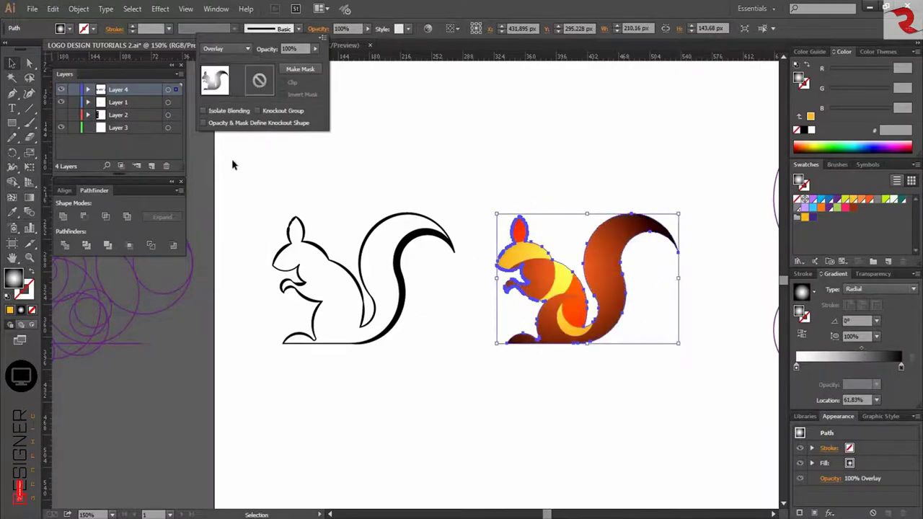
{"action": "key", "text": "Escape"}
Shrink the overlay gradient and shift its centre toward the squirrel's shoulder, and deselect the silhouette
{"action": "left_click_drag", "start_coordinate": [662, 270], "coordinate": [643, 270]}
{"action": "left_click_drag", "start_coordinate": [565, 270], "coordinate": [555, 271]}
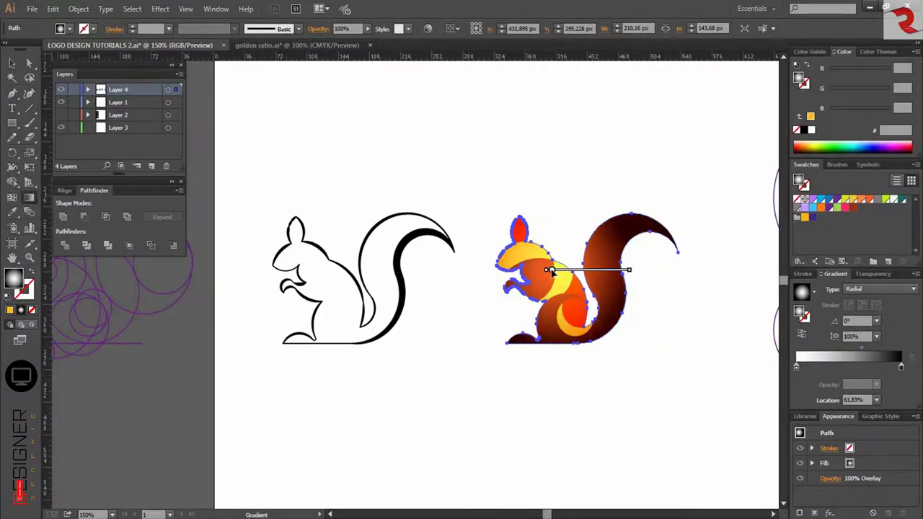
{"action": "left_click", "coordinate": [502, 143]}
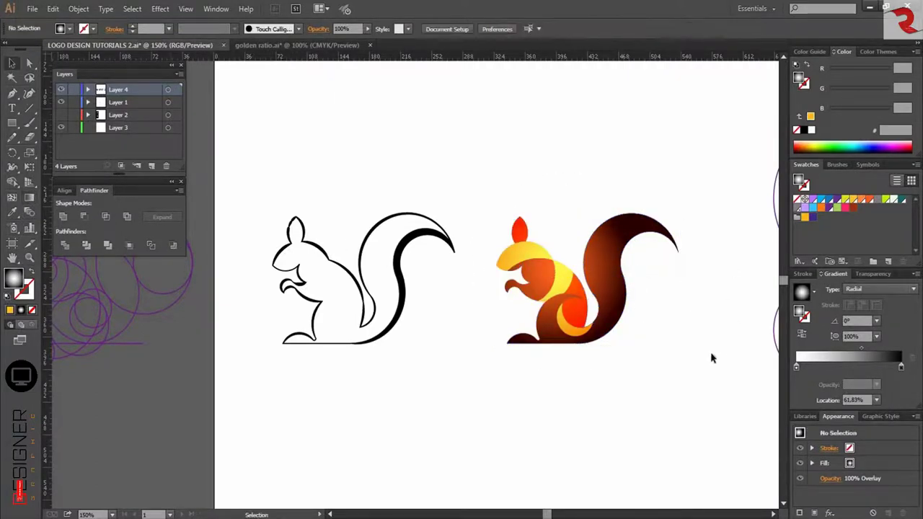
Place the variable-width outline exactly over the coloured squirrel and send it to the back
{"action": "scroll", "coordinate": [687, 342], "scroll_direction": "down", "scroll_amount": 1}
{"action": "left_click_drag", "start_coordinate": [687, 343], "coordinate": [605, 328]}
{"action": "left_click_drag", "start_coordinate": [417, 296], "coordinate": [566, 295]}
{"action": "scroll", "coordinate": [565, 295], "scroll_direction": "up", "scroll_amount": 2}
{"action": "right_click", "coordinate": [574, 262]}
{"action": "mouse_move", "coordinate": [649, 436]}
{"action": "left_click", "coordinate": [725, 475]}
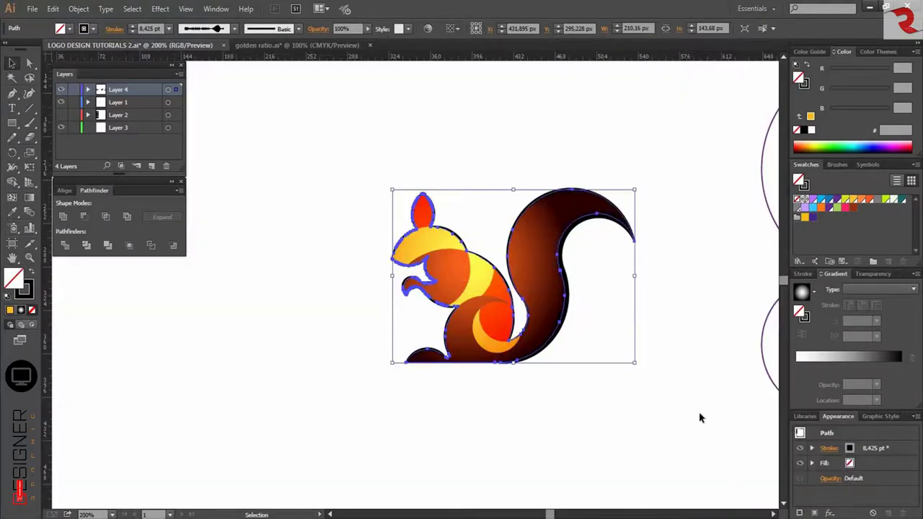
{"action": "left_click", "coordinate": [698, 413]}
{"action": "scroll", "coordinate": [679, 380], "scroll_direction": "down", "scroll_amount": 4}
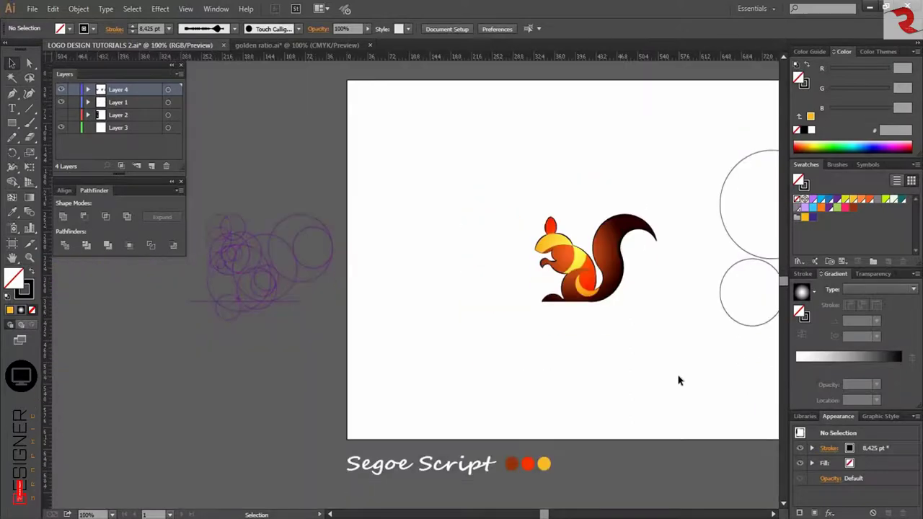
{"action": "scroll", "coordinate": [679, 379], "scroll_direction": "right", "scroll_amount": 4}
{"action": "left_click_drag", "start_coordinate": [595, 164], "coordinate": [694, 329]}
{"action": "scroll", "coordinate": [692, 329], "scroll_direction": "right", "scroll_amount": 6}
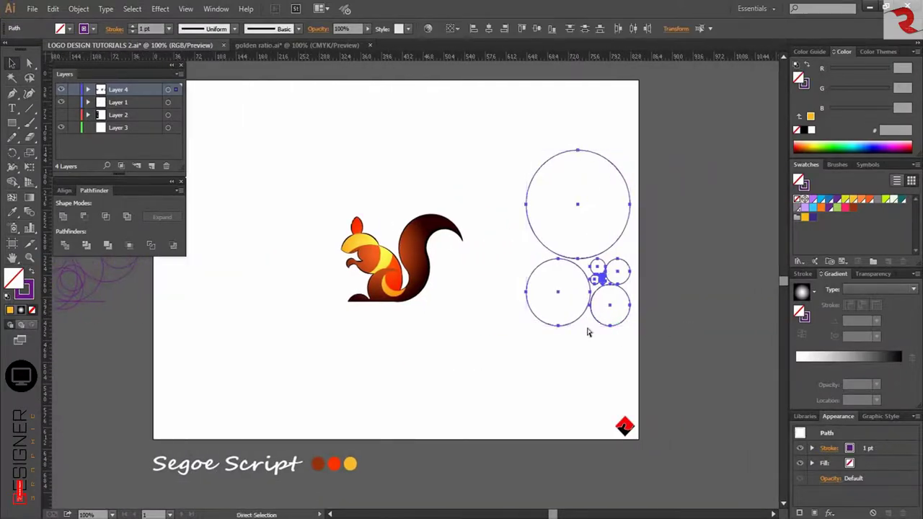
{"action": "scroll", "coordinate": [589, 330], "scroll_direction": "left", "scroll_amount": 7}
{"action": "left_click", "coordinate": [546, 393]}
Place a copy of the Segoe Script sample text below the squirrel, colour it with the red-orange swatch, and retype it as "Squirrel"
{"action": "left_click_drag", "start_coordinate": [369, 463], "coordinate": [519, 325]}
{"action": "key", "text": "i"}
{"action": "left_click", "coordinate": [430, 464]}
{"action": "left_click", "coordinate": [12, 64]}
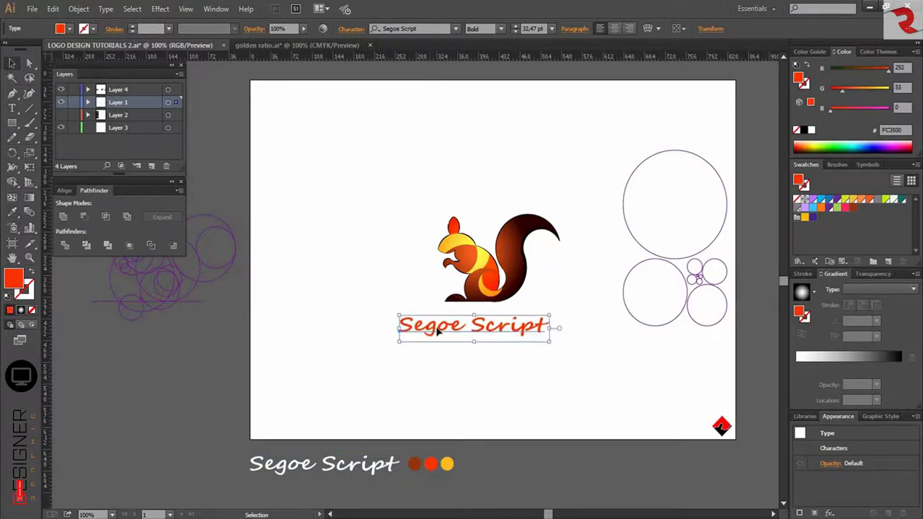
{"action": "triple_click", "coordinate": [437, 327]}
{"action": "type", "text": "Squirrel"}
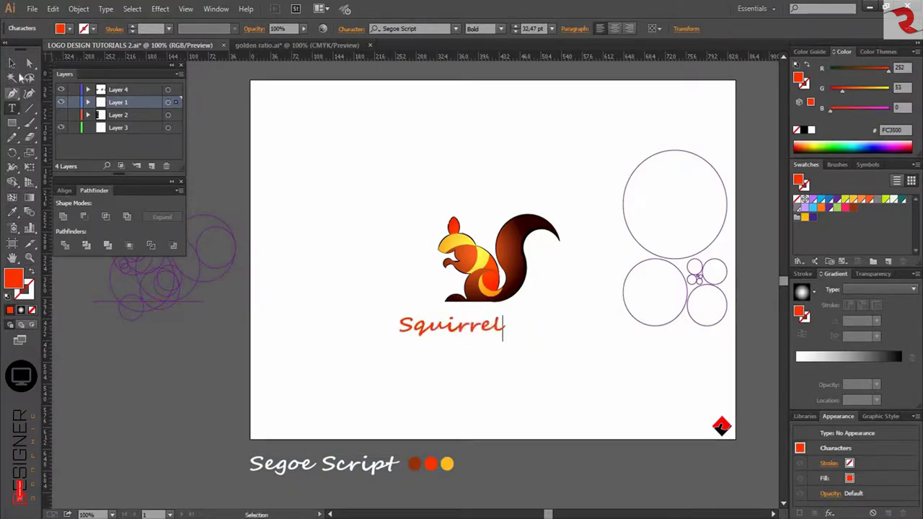
{"action": "key", "text": "Escape"}
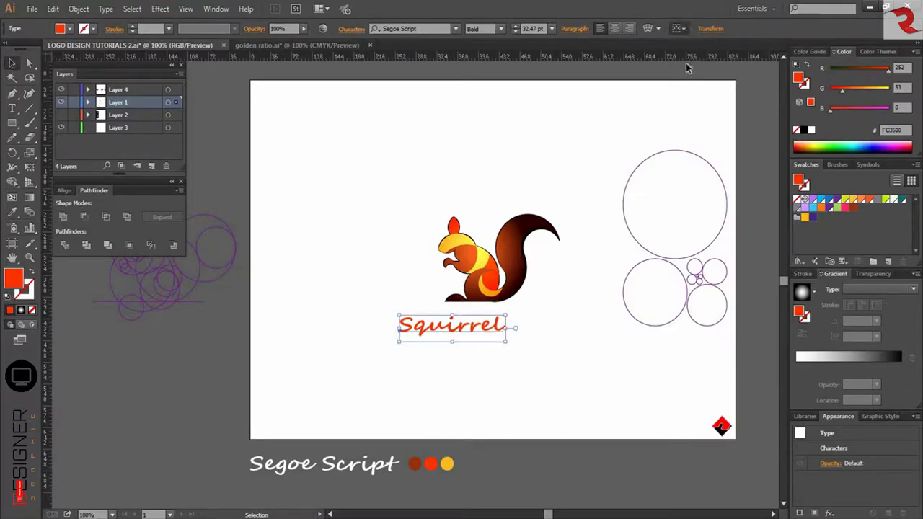
Convert the Squirrel text to outlines and scale it down beneath the logo
{"action": "left_click", "coordinate": [713, 29]}
{"action": "left_click", "coordinate": [760, 29]}
{"action": "left_click", "coordinate": [544, 286]}
{"action": "left_click_drag", "start_coordinate": [543, 264], "coordinate": [522, 319]}
{"action": "scroll", "coordinate": [521, 319], "scroll_direction": "up", "scroll_amount": 2}
{"action": "key", "text": "ctrl+shift+o"}
{"action": "left_click_drag", "start_coordinate": [576, 295], "coordinate": [534, 303]}
{"action": "left_click", "coordinate": [537, 346]}
Draw a vertical guide line about 70 px tall down from the squirrel's toe and duplicate it at the tail's outer edge
{"action": "scroll", "coordinate": [502, 321], "scroll_direction": "up", "scroll_amount": 1}
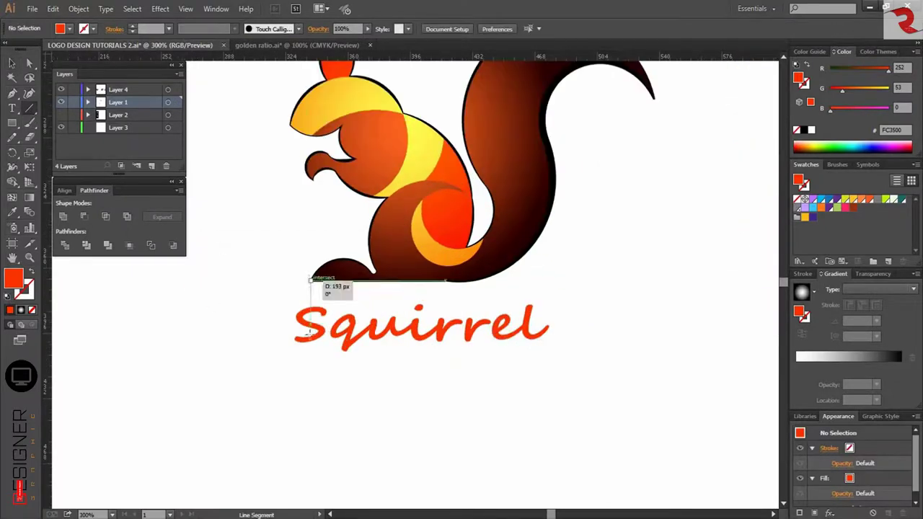
{"action": "mouse_move", "coordinate": [311, 281]}
{"action": "left_mouse_down"}
{"action": "mouse_move", "coordinate": [311, 408]}
{"action": "mouse_move", "coordinate": [551, 427]}
{"action": "left_mouse_up"}
{"action": "left_click", "coordinate": [132, 26]}
{"action": "left_click", "coordinate": [12, 63]}
{"action": "left_click", "coordinate": [270, 367]}
{"action": "left_click_drag", "start_coordinate": [490, 342], "coordinate": [246, 386]}
{"action": "left_click_drag", "start_coordinate": [546, 310], "coordinate": [553, 204]}
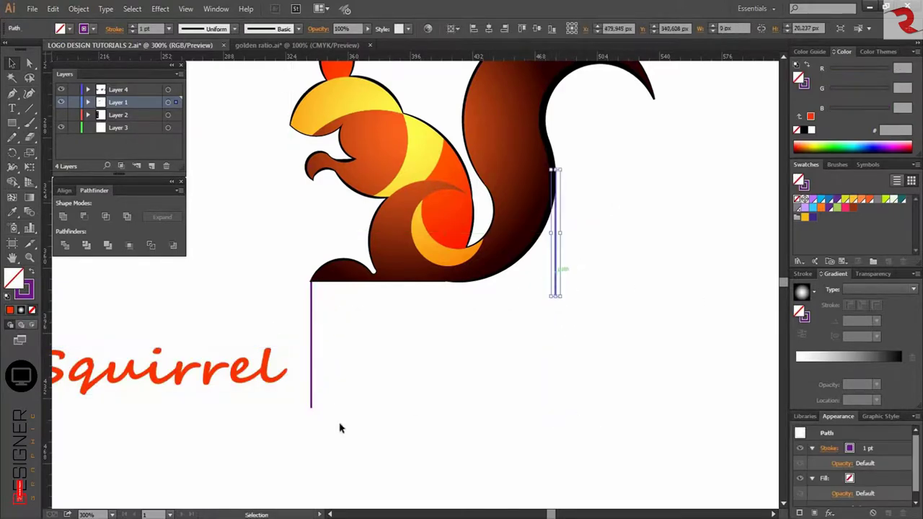
Fit the Squirrel text between the two guide lines at about 140 px wide, and delete the guide lines
{"action": "left_click_drag", "start_coordinate": [180, 373], "coordinate": [459, 346]}
{"action": "left_click_drag", "start_coordinate": [568, 322], "coordinate": [556, 325]}
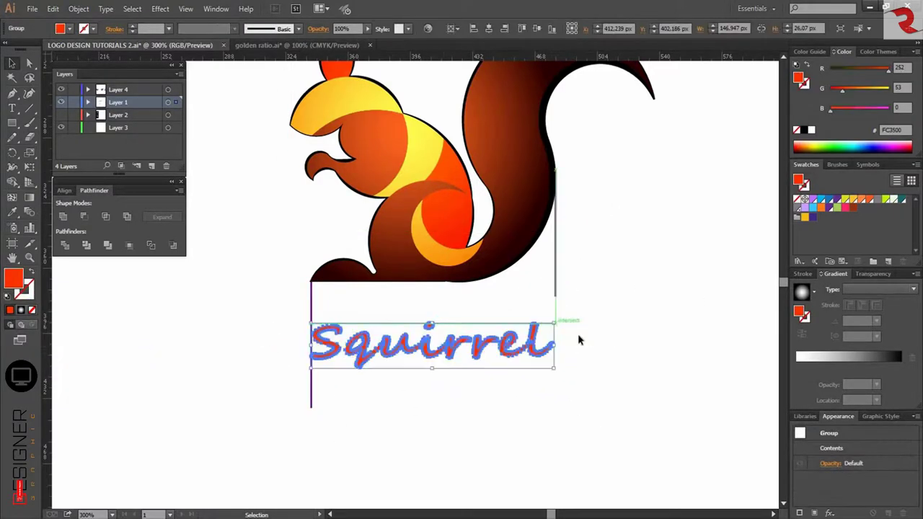
{"action": "left_click", "coordinate": [555, 283]}
{"action": "key", "text": "Delete"}
{"action": "scroll", "coordinate": [420, 403], "scroll_direction": "down", "scroll_amount": 2}
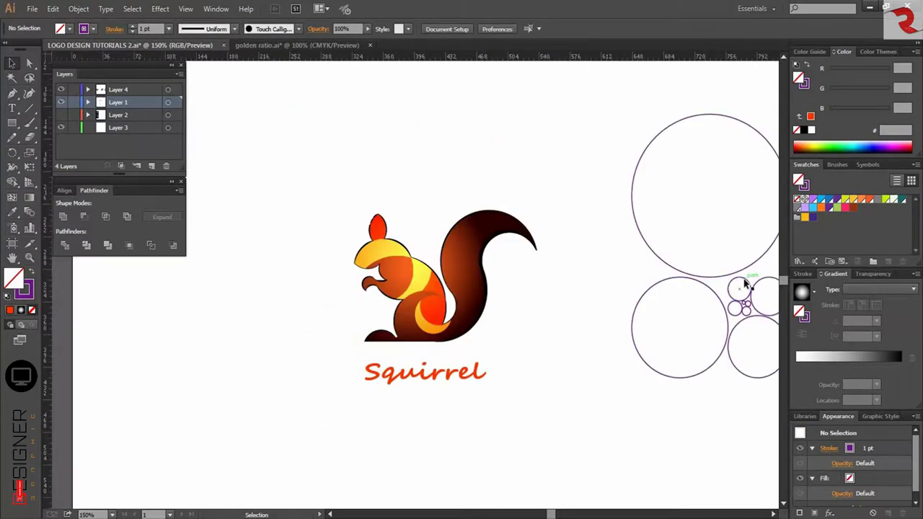
Space the Squirrel text below the logo using a copied golden-ratio circle about 26 px wide, and delete the circle
{"action": "left_click_drag", "start_coordinate": [745, 279], "coordinate": [459, 318]}
{"action": "scroll", "coordinate": [424, 356], "scroll_direction": "up", "scroll_amount": 3}
{"action": "left_click", "coordinate": [443, 342]}
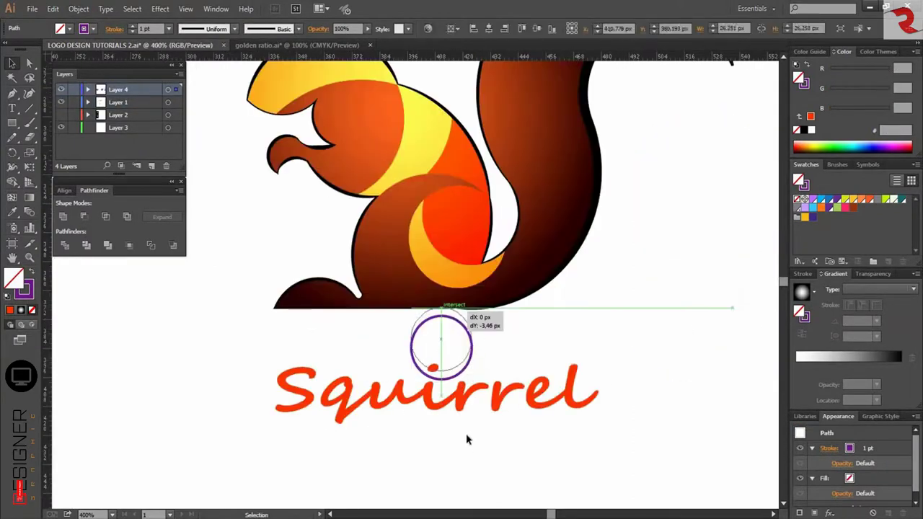
{"action": "left_click_drag", "start_coordinate": [437, 407], "coordinate": [433, 425]}
{"action": "left_click", "coordinate": [528, 347]}
{"action": "left_click", "coordinate": [472, 347]}
{"action": "key", "text": "Delete"}
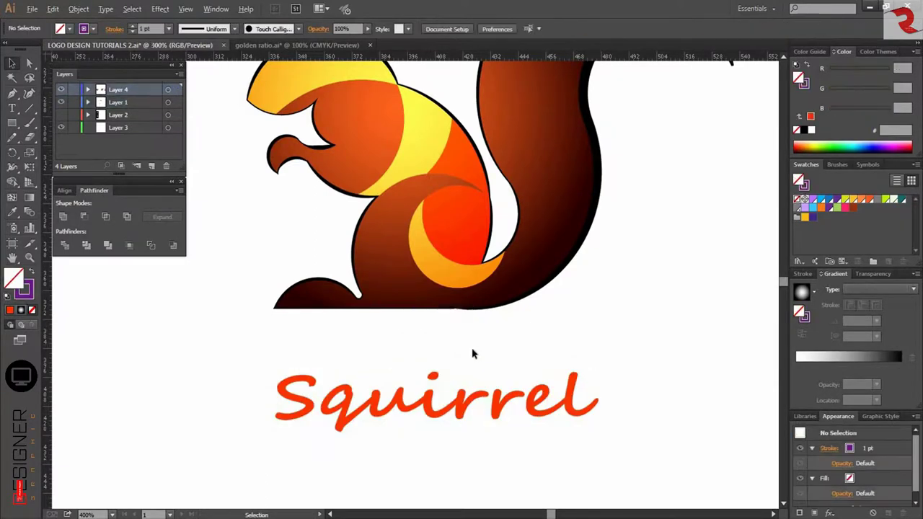
Bring the Squirrel text closer to the logo using a copy of a smaller golden-ratio circle as spacer, and delete the circle
{"action": "scroll", "coordinate": [473, 348], "scroll_direction": "down", "scroll_amount": 3}
{"action": "scroll", "coordinate": [707, 338], "scroll_direction": "right", "scroll_amount": 1}
{"action": "left_click_drag", "start_coordinate": [742, 298], "coordinate": [441, 313]}
{"action": "scroll", "coordinate": [423, 336], "scroll_direction": "up", "scroll_amount": 4}
{"action": "left_click", "coordinate": [434, 337]}
{"action": "left_click_drag", "start_coordinate": [447, 432], "coordinate": [447, 372]}
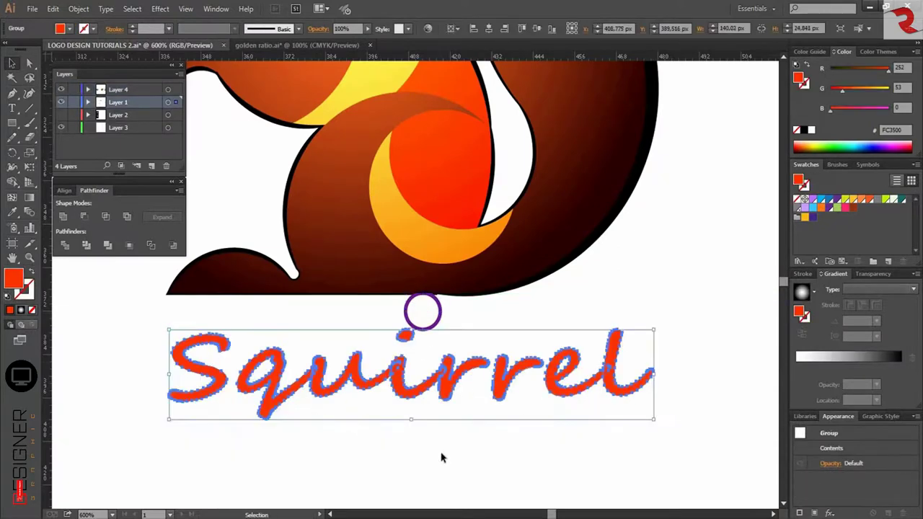
{"action": "left_click", "coordinate": [442, 457]}
{"action": "left_click", "coordinate": [441, 319]}
{"action": "left_click", "coordinate": [460, 322]}
{"action": "left_click", "coordinate": [440, 314]}
{"action": "key", "text": "Delete"}
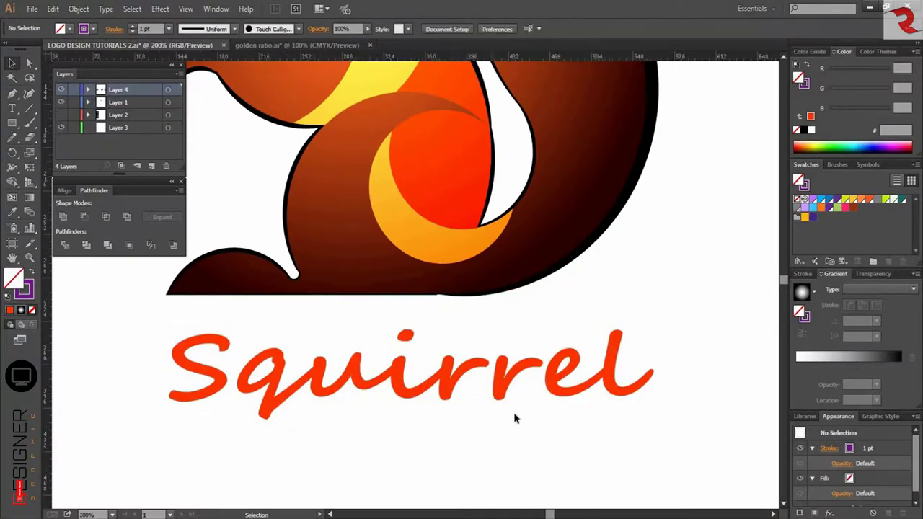
{"action": "scroll", "coordinate": [514, 415], "scroll_direction": "down", "scroll_amount": 6}
{"action": "scroll", "coordinate": [514, 414], "scroll_direction": "down", "scroll_amount": 1}
{"action": "scroll", "coordinate": [514, 414], "scroll_direction": "right", "scroll_amount": 2}
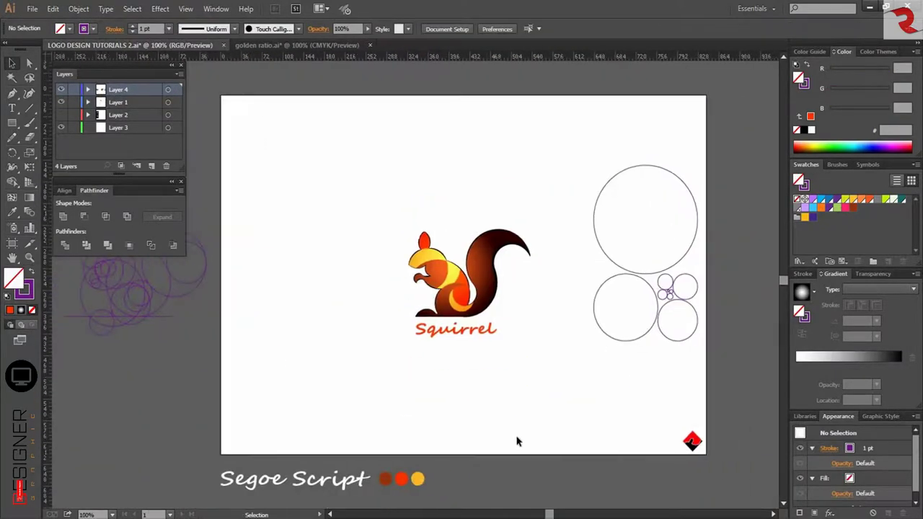